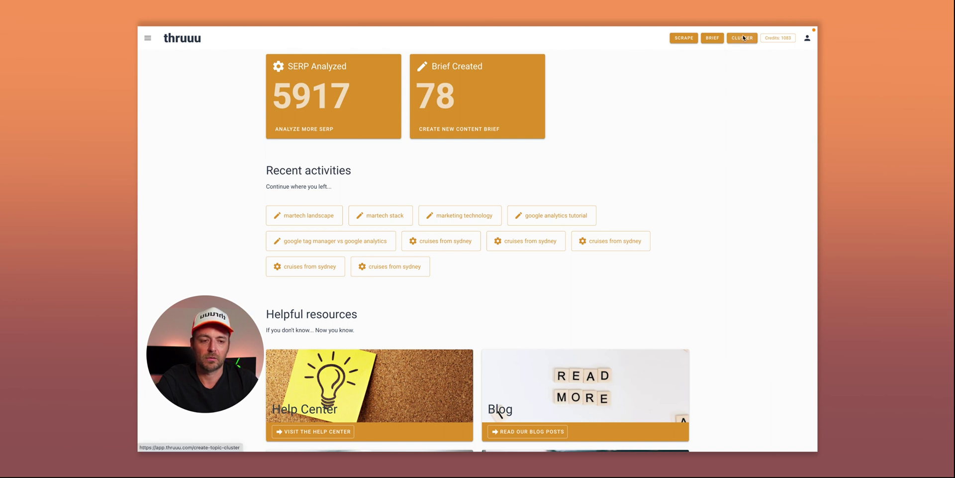
- Open the page for creating new topic clusters and review its introductory instructions
click(147, 37)
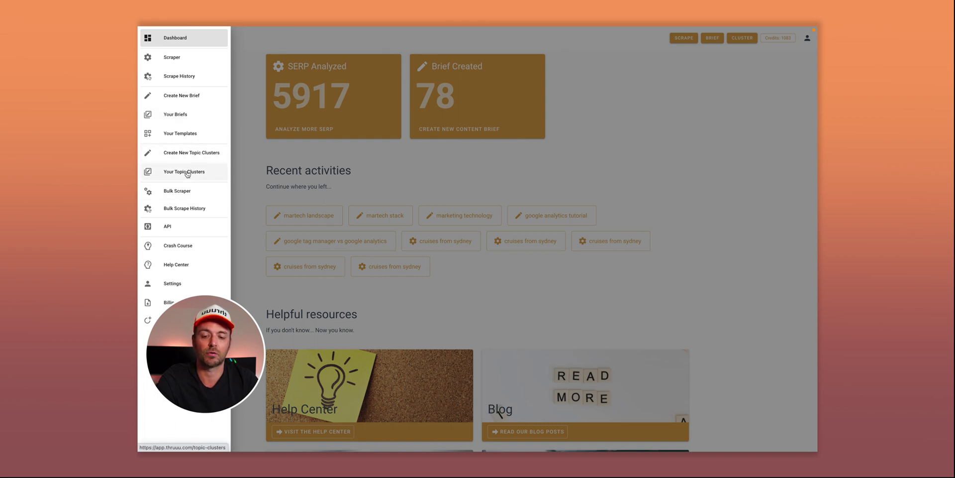
click(191, 152)
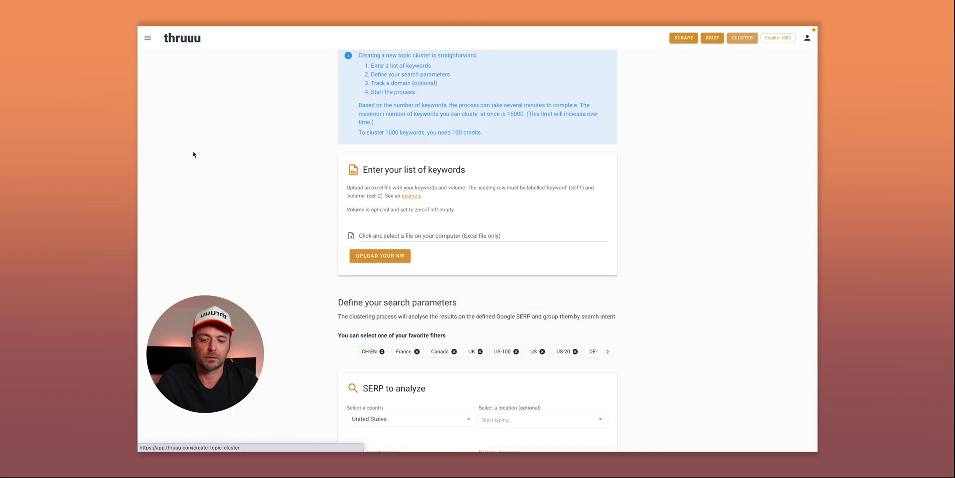
scroll(319, 145, up, 2)
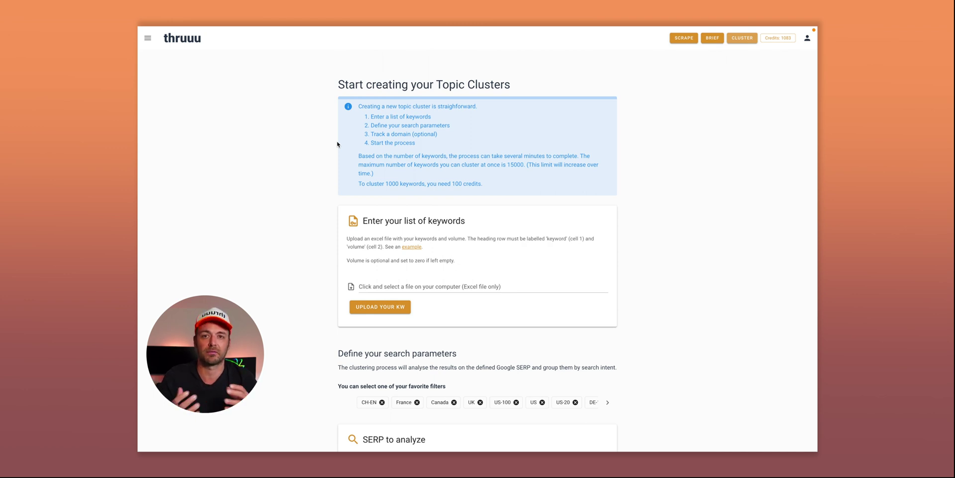
scroll(337, 145, down, 1)
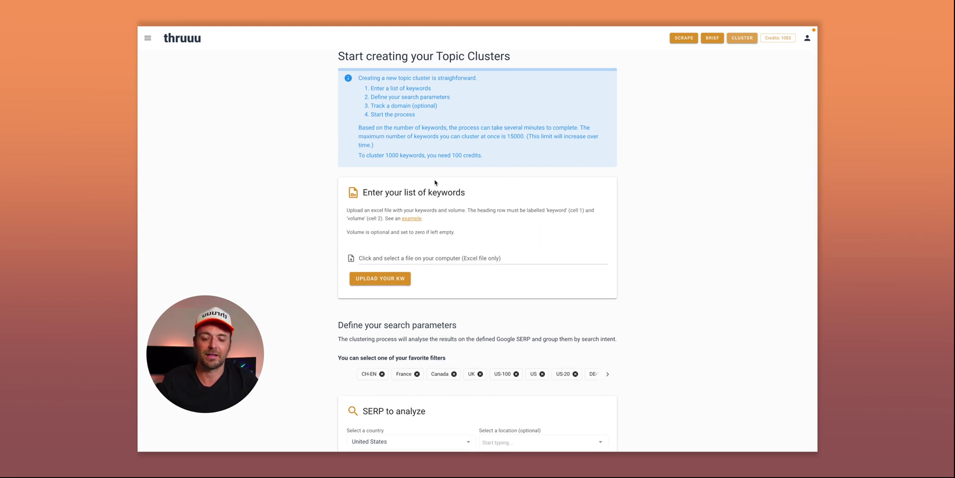
- Preview demo.xlsx from the topic cluster folder, choose it as the keyword file and upload its keywords
click(381, 256)
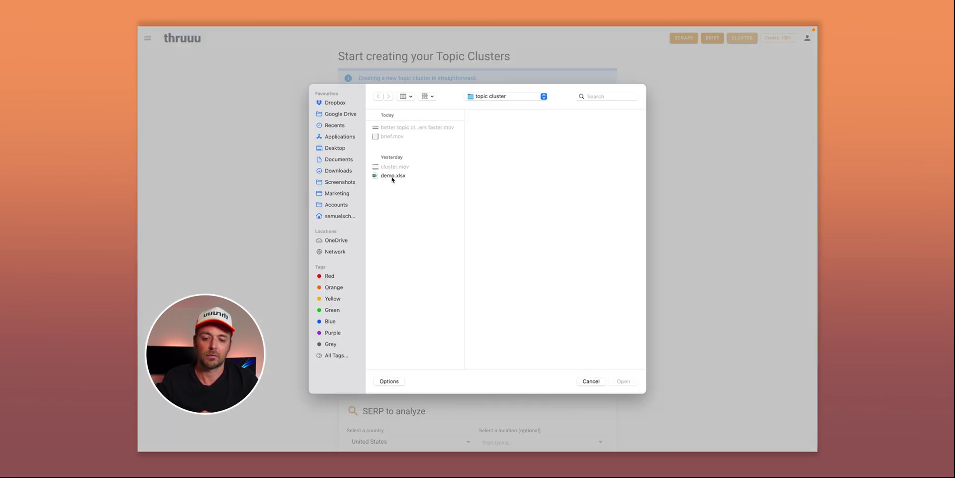
click(393, 176)
key(space)
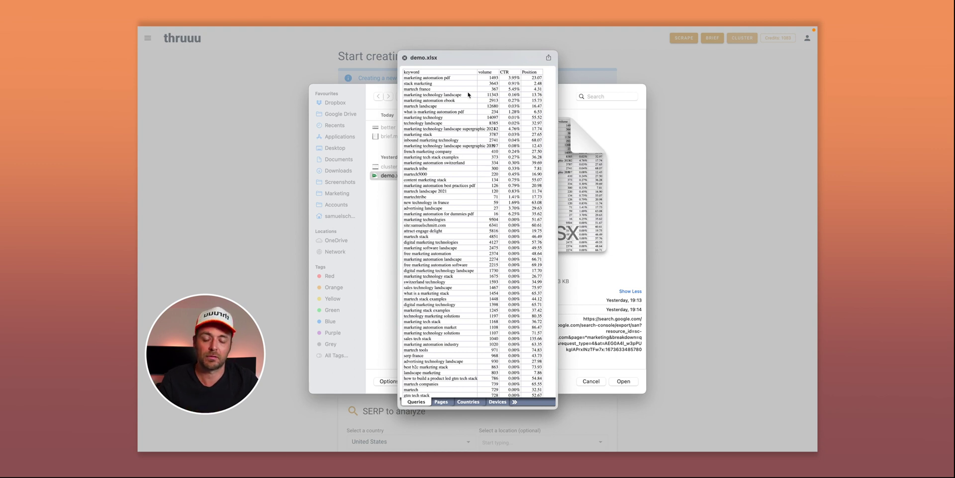
click(405, 58)
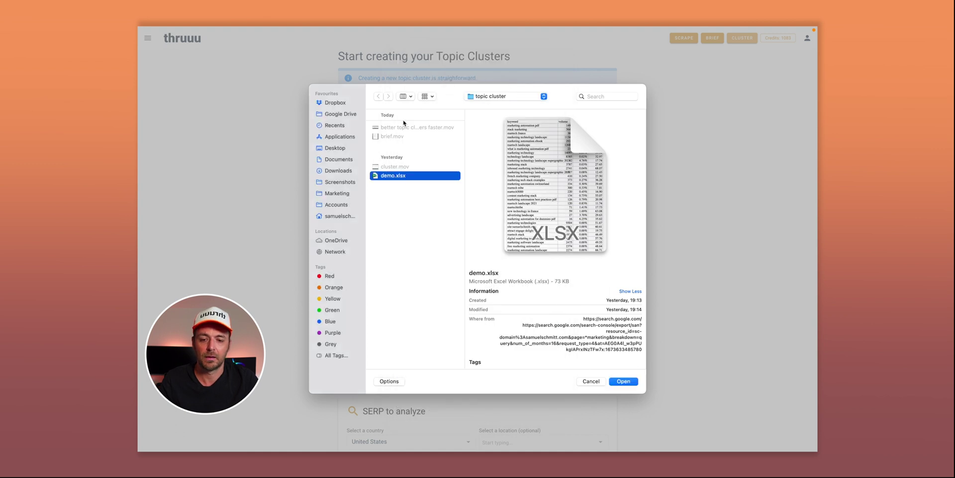
click(623, 381)
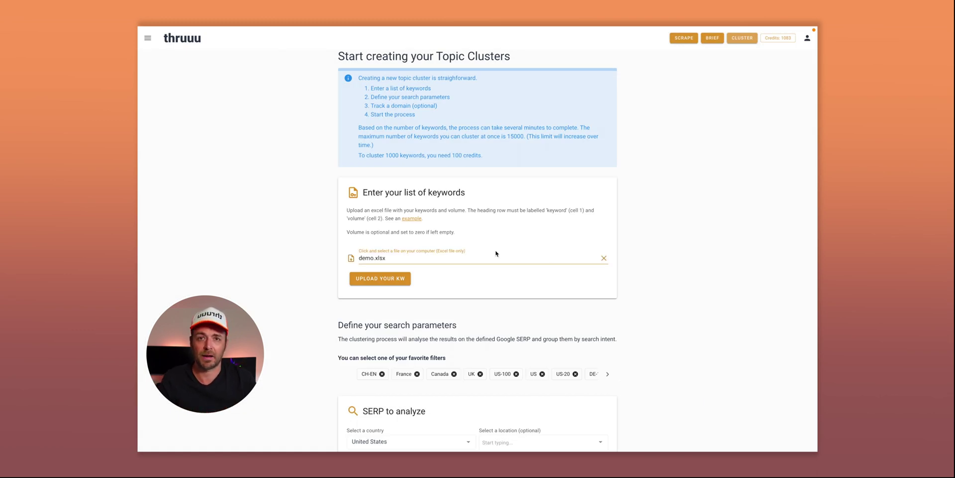
scroll(447, 264, down, 1)
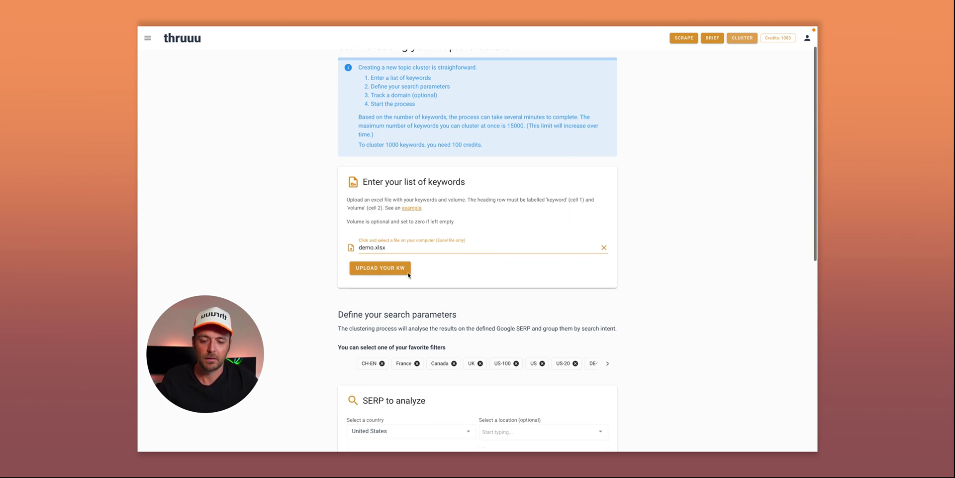
click(390, 278)
- Browse the uploaded keywords, filter them by "site:" and delete the matching keyword
scroll(477, 232, down, 3)
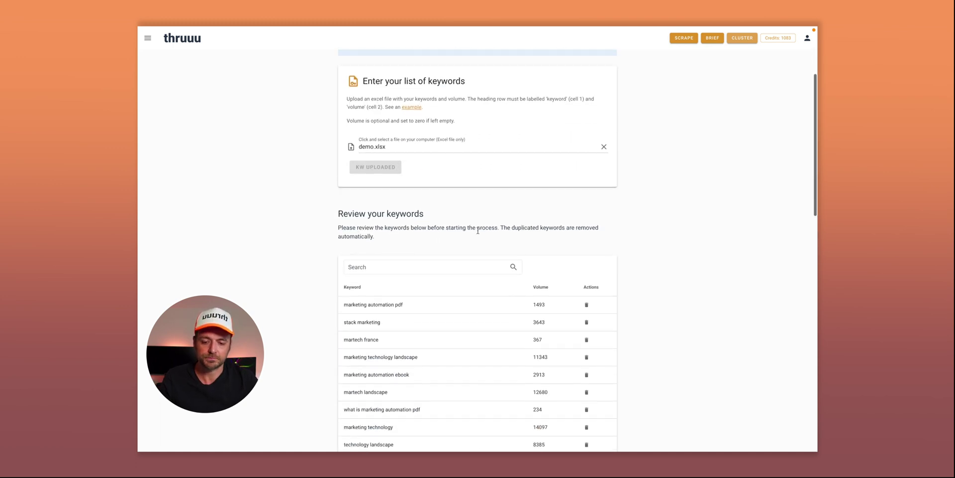
scroll(478, 233, down, 1)
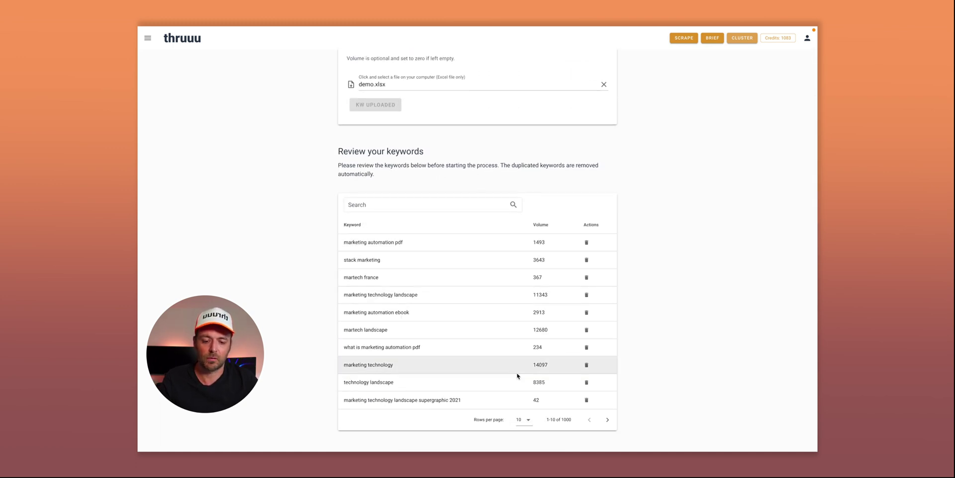
click(609, 422)
click(609, 423)
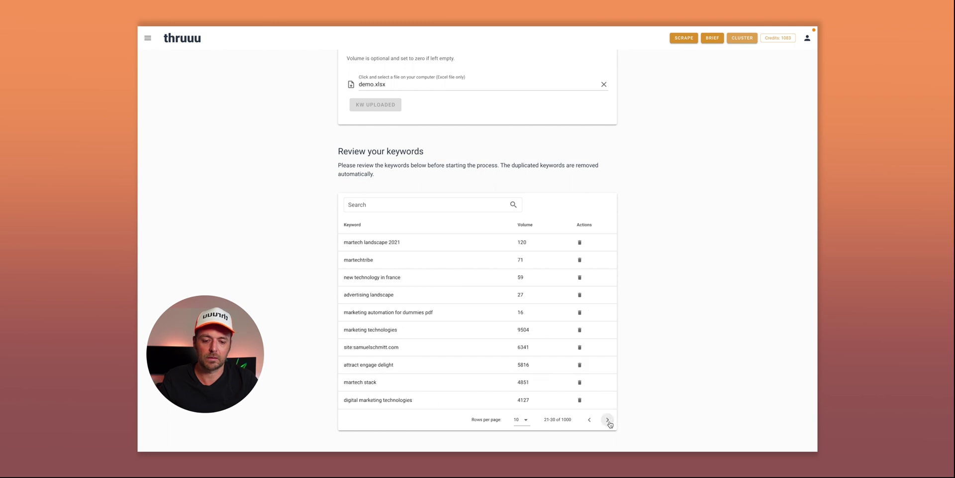
click(390, 204)
text(site)
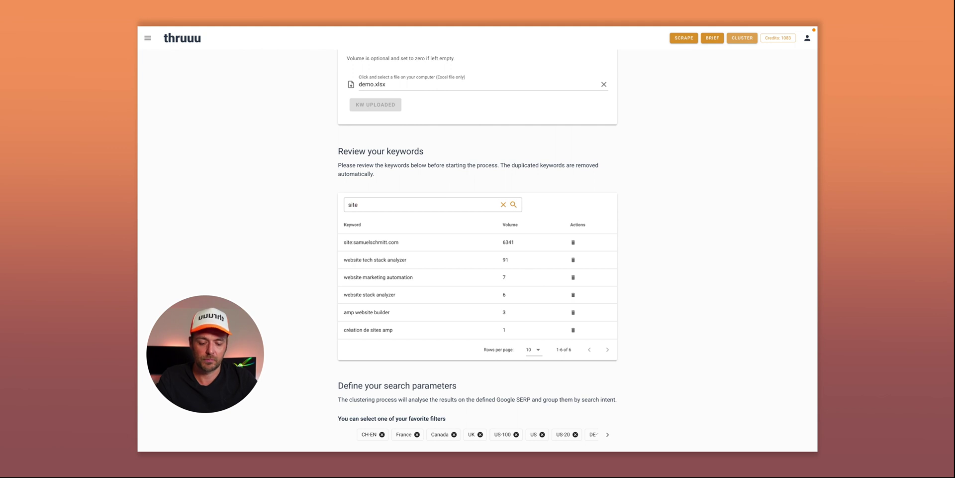
text(:)
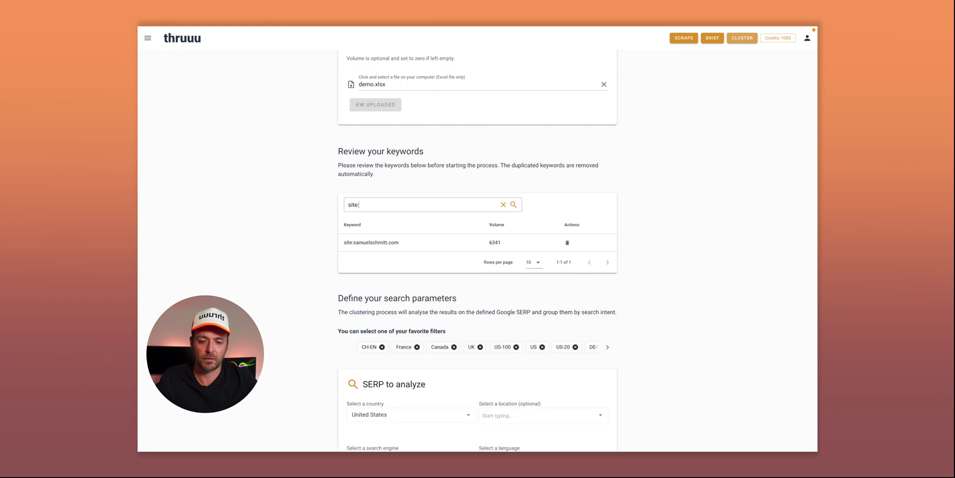
click(567, 243)
- Filter the keyword list by "schm", delete two matching keywords and clear the search
triple_click(399, 205)
text(samu)
key(BackSpace)
key(BackSpace)
key(BackSpace)
text(chm)
click(573, 243)
click(573, 259)
click(503, 204)
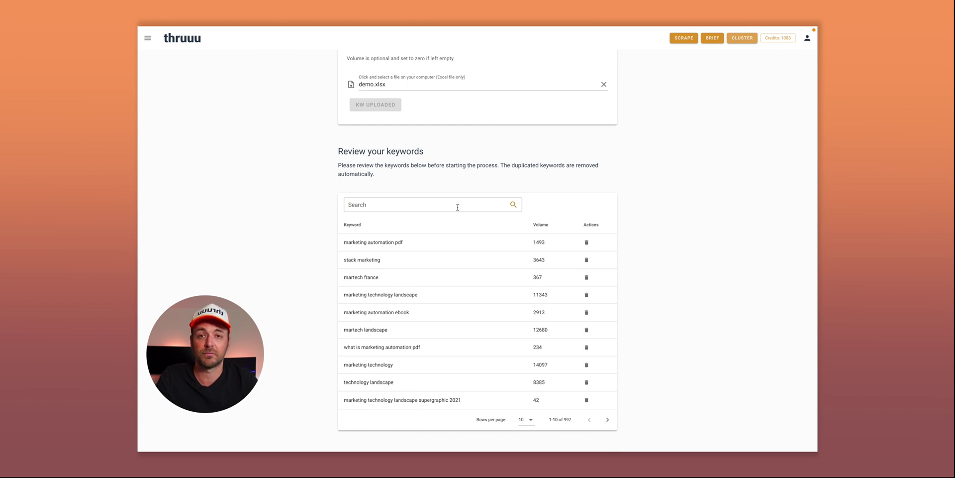
- Try the France and Canada favorite filters and settle on US-100 for the search parameters
scroll(458, 207, down, 7)
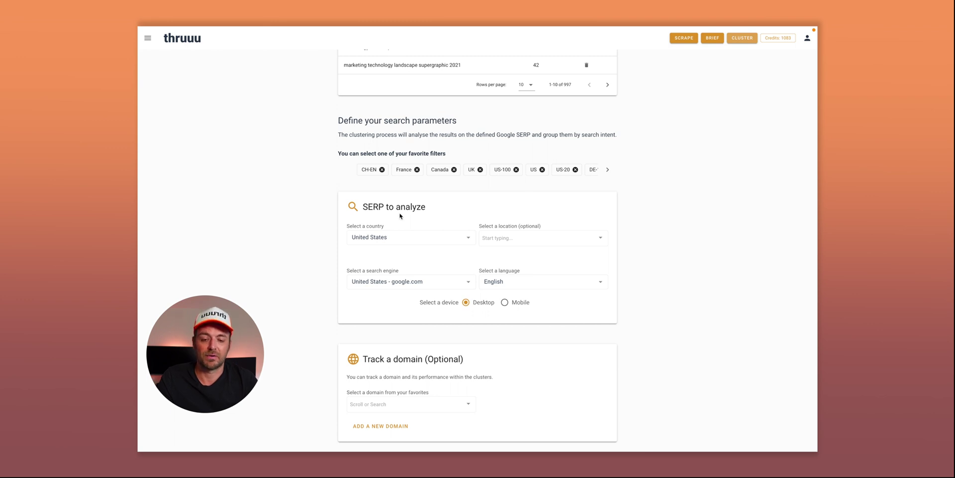
scroll(473, 209, down, 1)
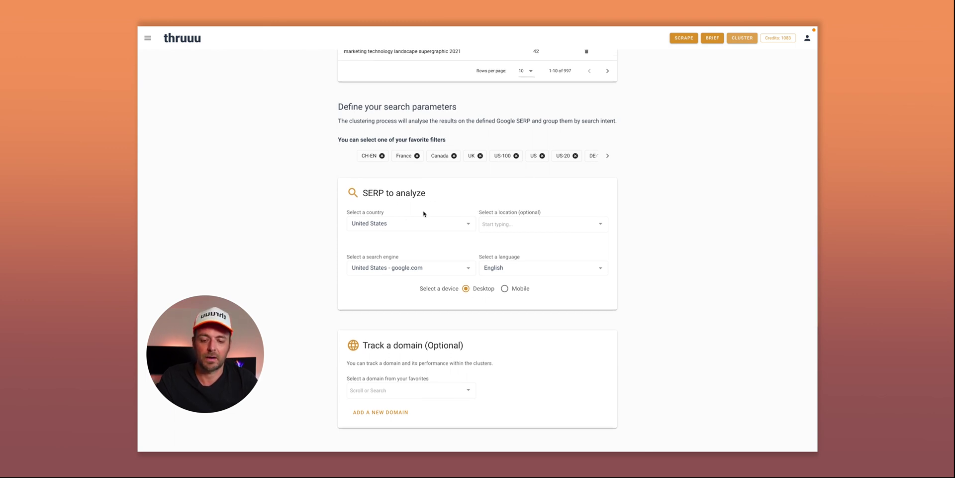
click(403, 156)
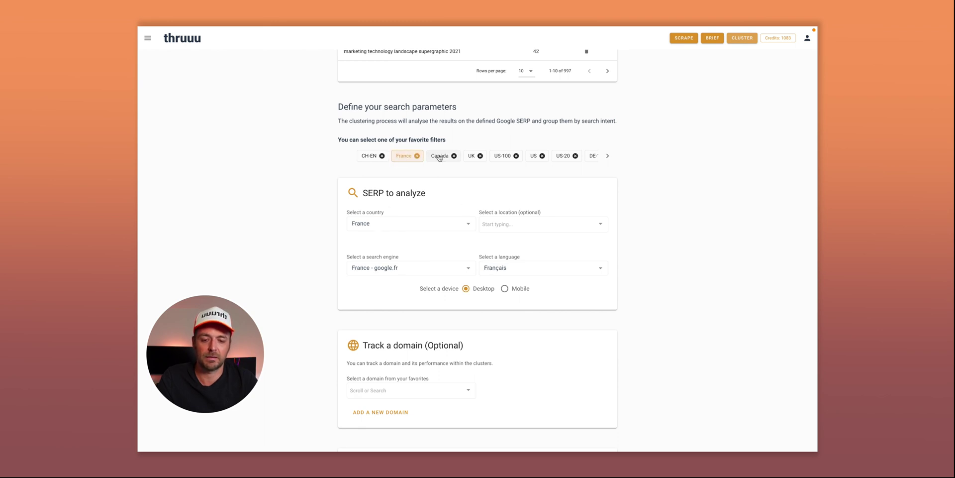
click(387, 155)
click(404, 156)
click(439, 156)
click(502, 155)
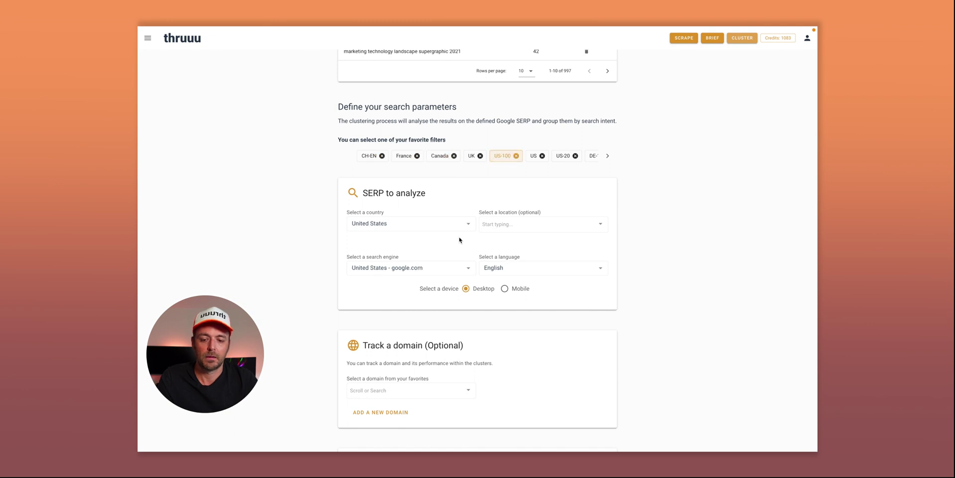
scroll(460, 240, down, 3)
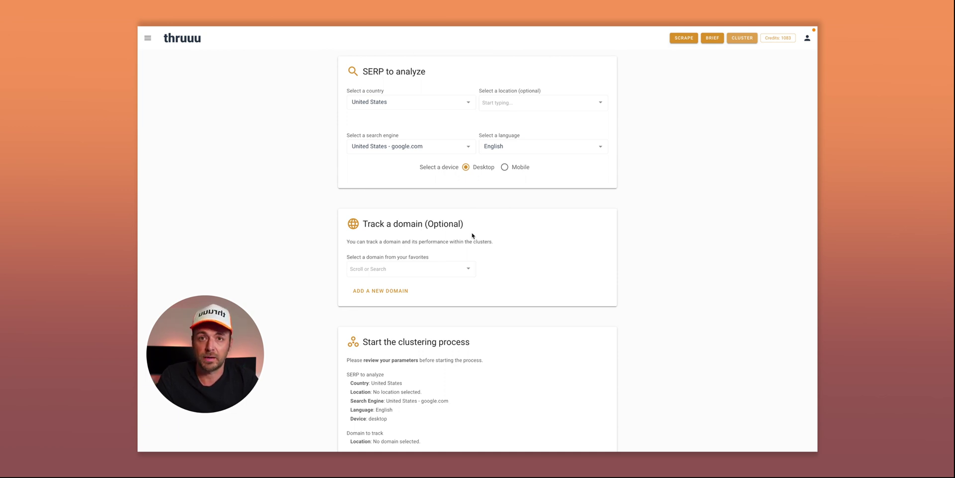
click(366, 268)
scroll(392, 318, down, 5)
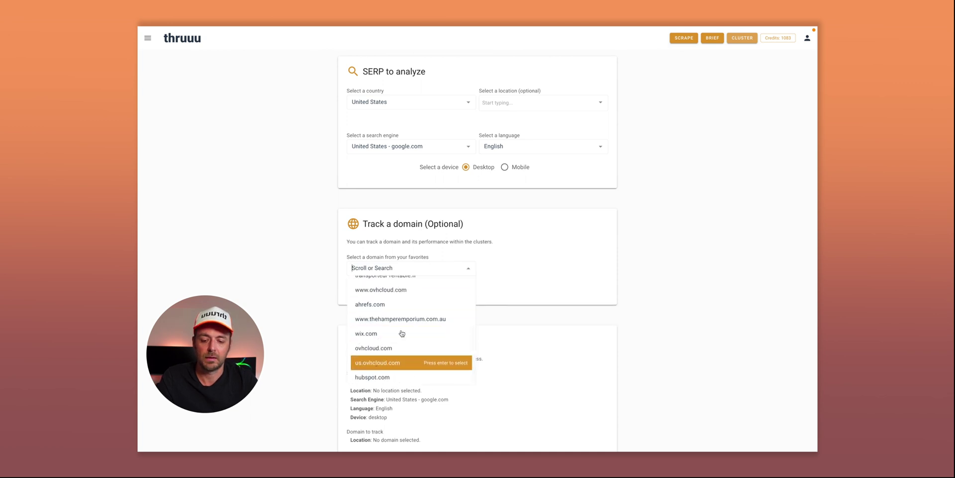
click(385, 289)
click(517, 259)
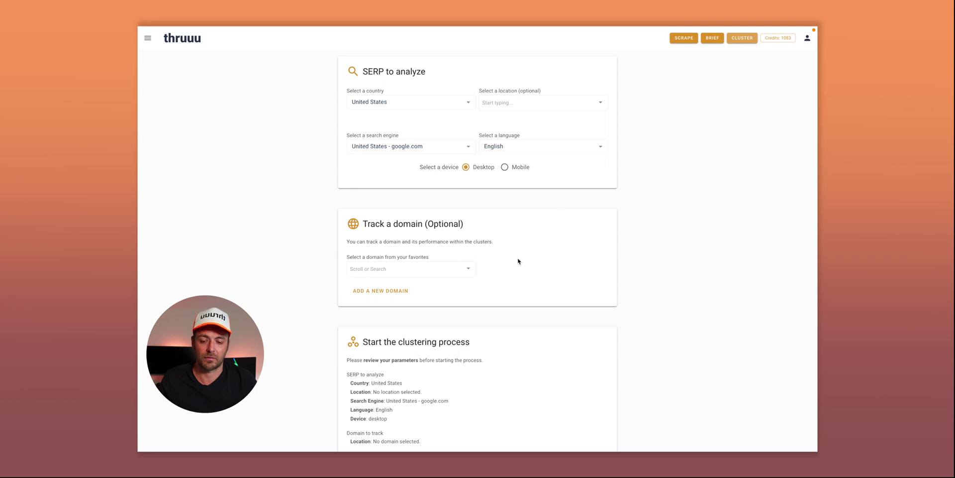
- Select hubspot.com from the favorite domains as the domain to track
scroll(518, 261, down, 2)
click(426, 190)
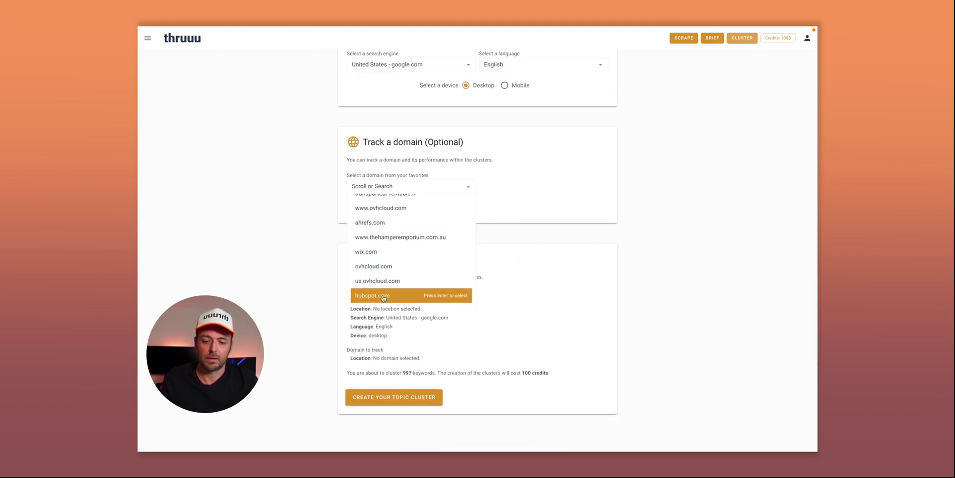
click(384, 297)
scroll(522, 284, down, 2)
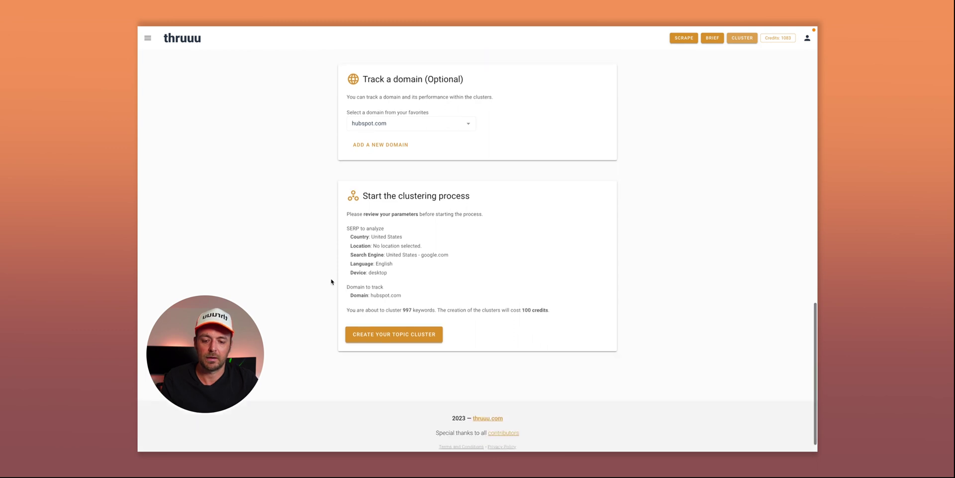
- Check the keyword count and credit cost in the clustering summary, open the cluster label prompt and cancel it
double_click(407, 309)
click(470, 289)
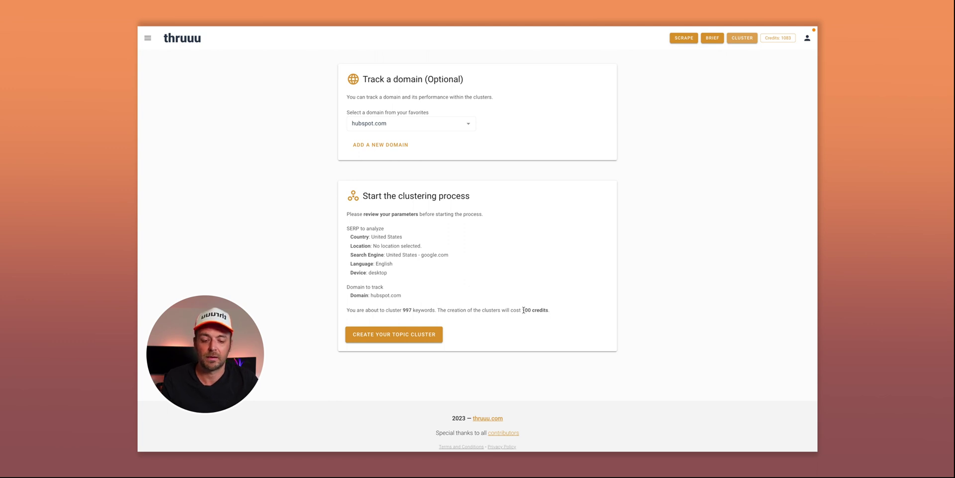
drag(522, 309, 541, 309)
click(553, 312)
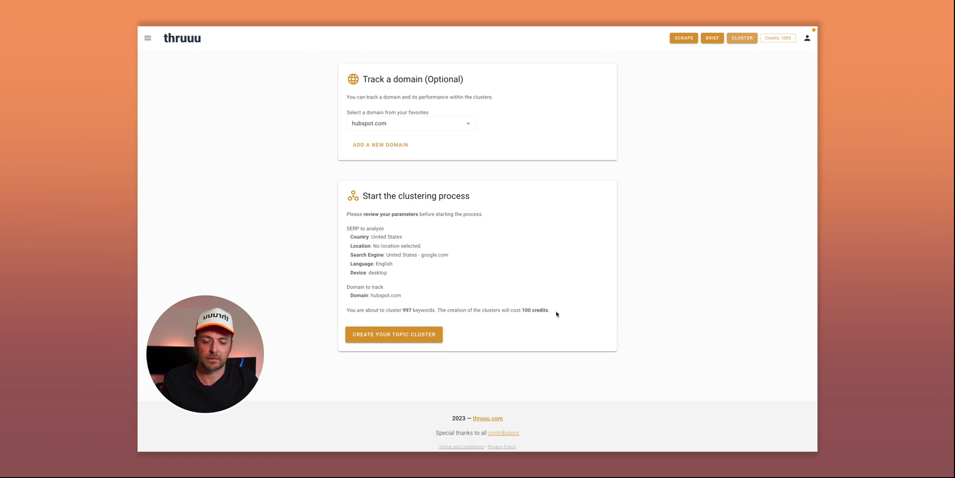
click(414, 335)
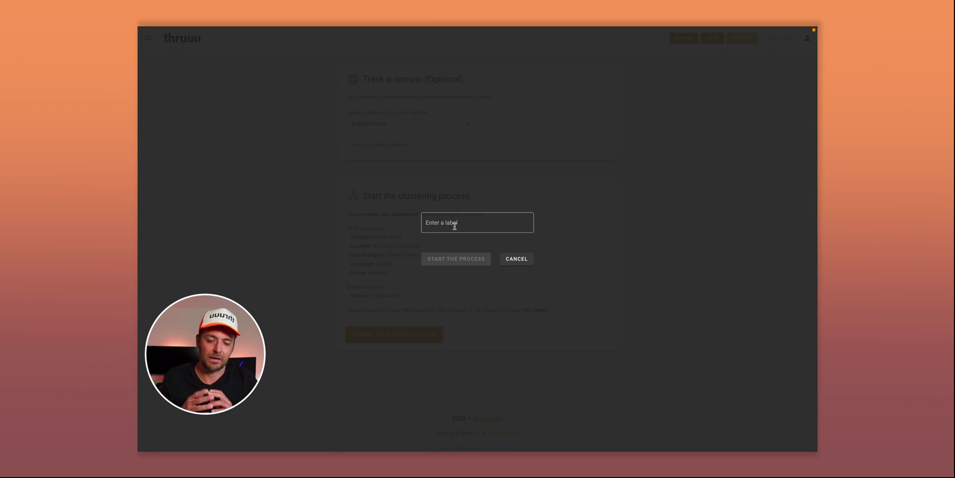
click(520, 258)
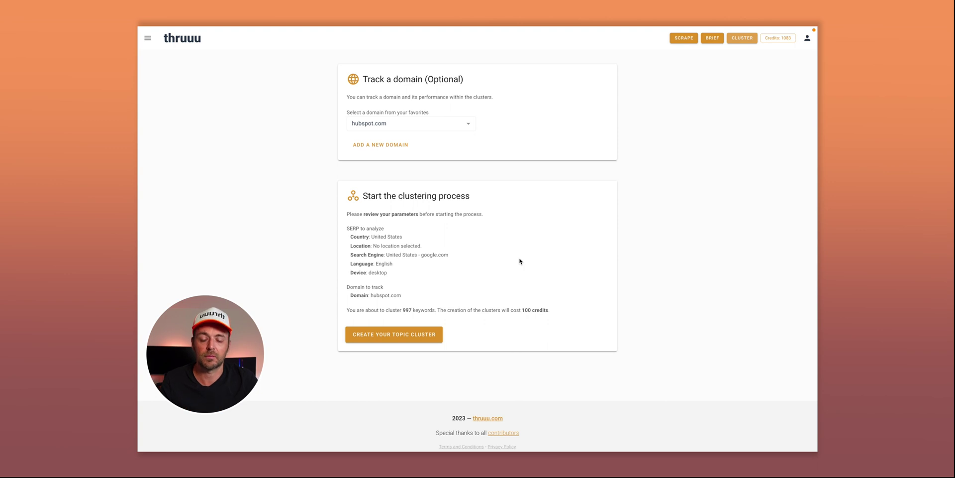
- Open the existing martech report from the list of saved topic clusters
scroll(520, 261, up, 15)
click(155, 43)
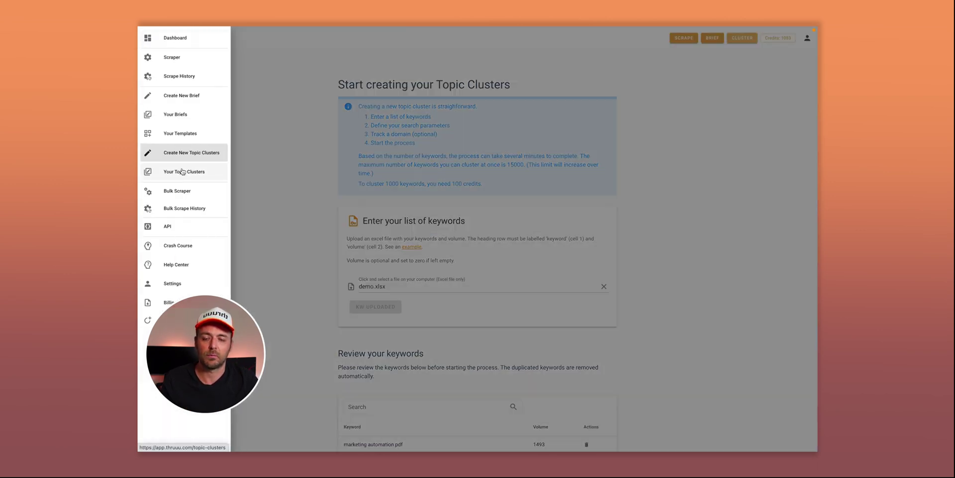
click(183, 171)
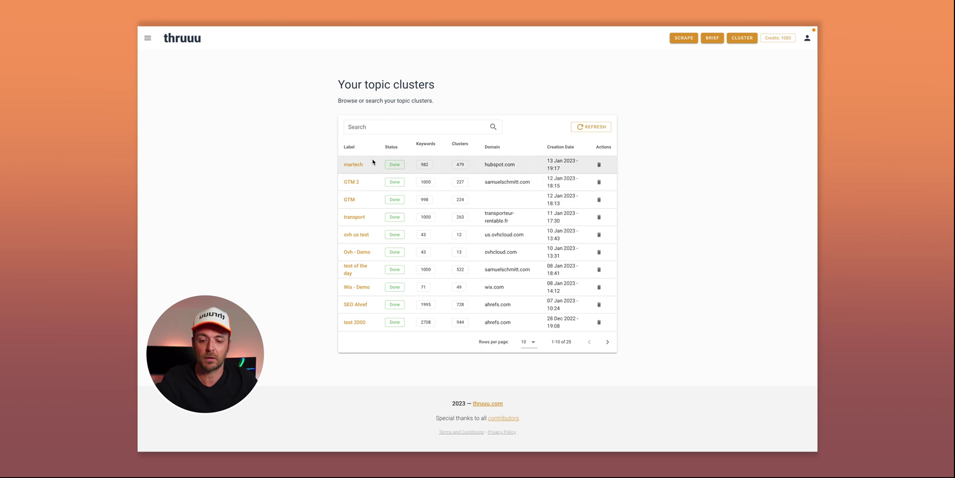
click(356, 165)
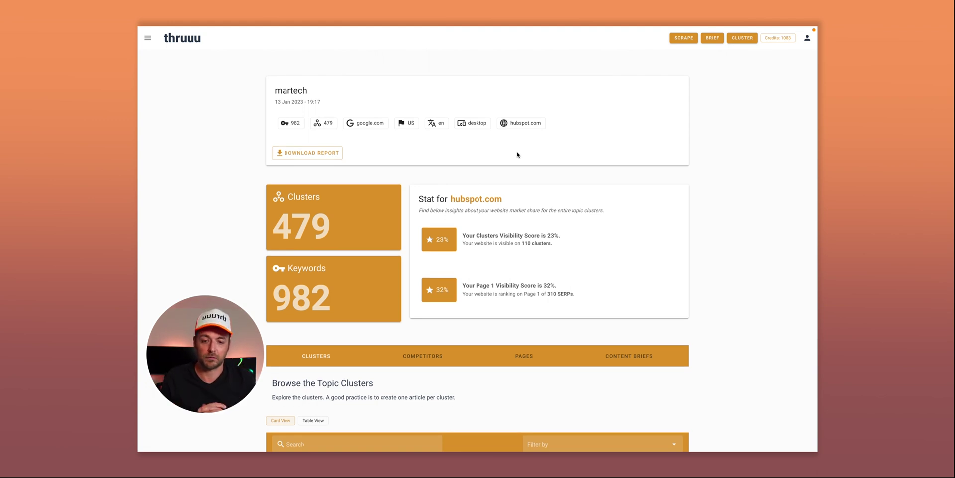
- Examine the Clusters Visibility Score and Page 1 Visibility Score for hubspot.com in the martech report
scroll(518, 155, down, 1)
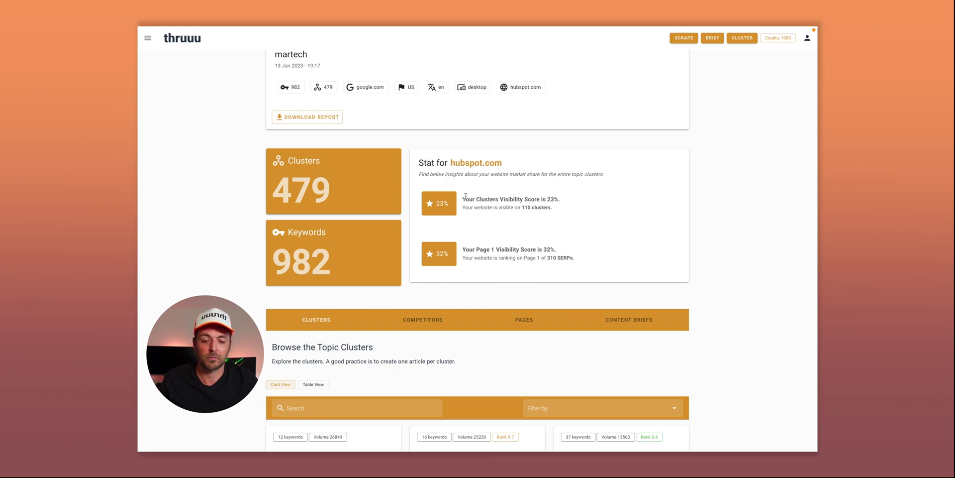
drag(462, 199, 489, 199)
click(516, 199)
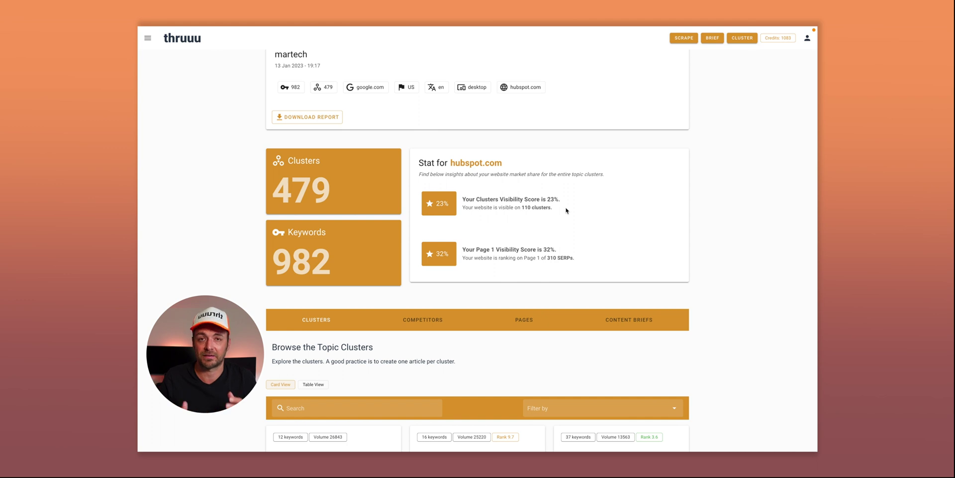
scroll(566, 211, down, 1)
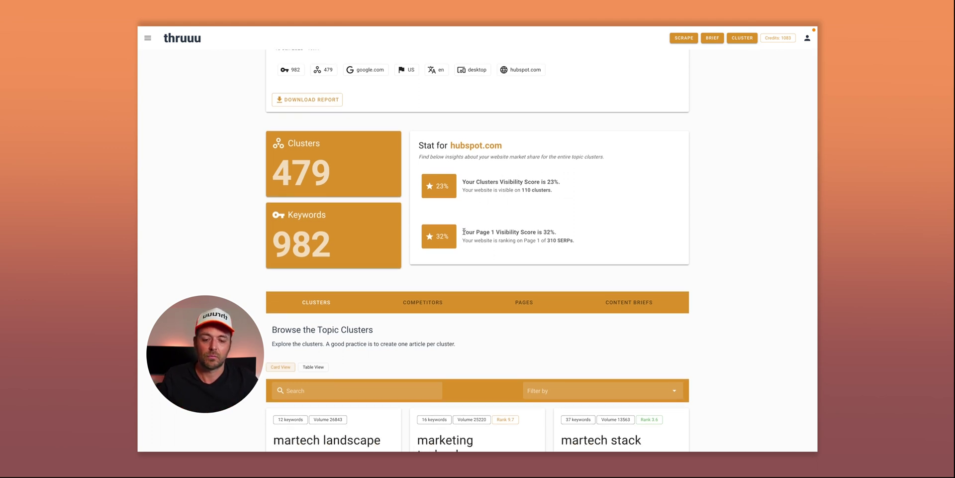
drag(476, 231, 518, 231)
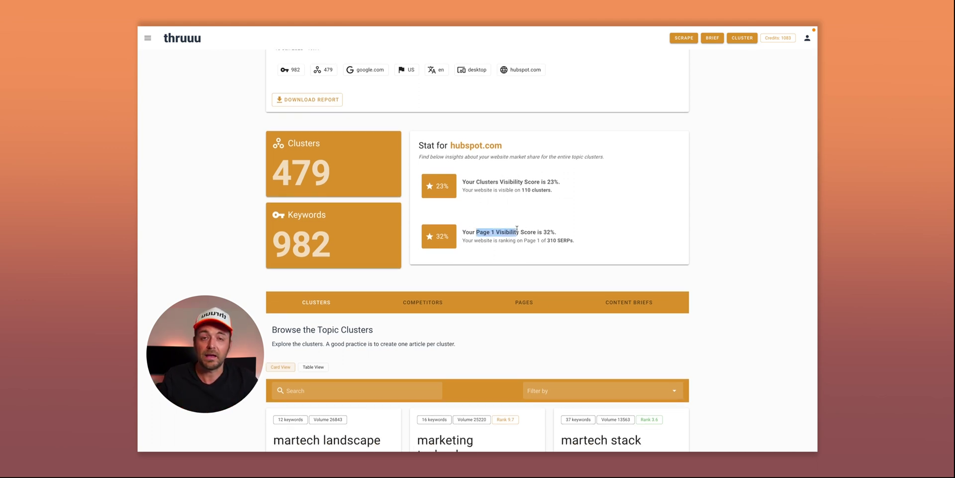
- Examine the topic clusters below the hubspot.com stats, trying the table view and returning to the card view
click(551, 219)
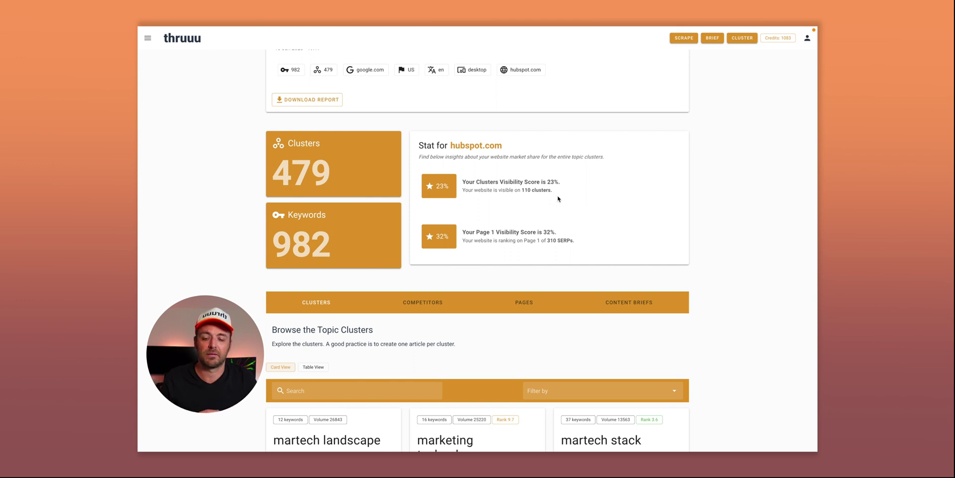
scroll(558, 198, down, 2)
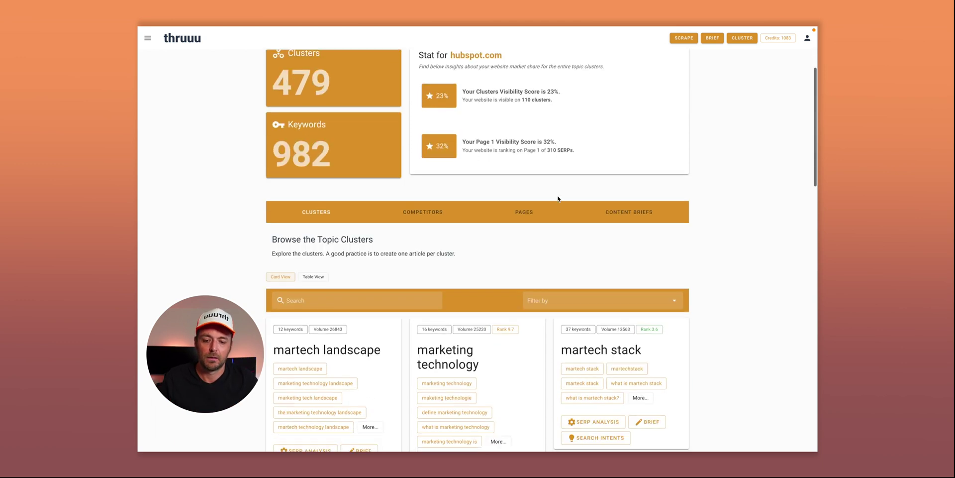
scroll(474, 236, down, 2)
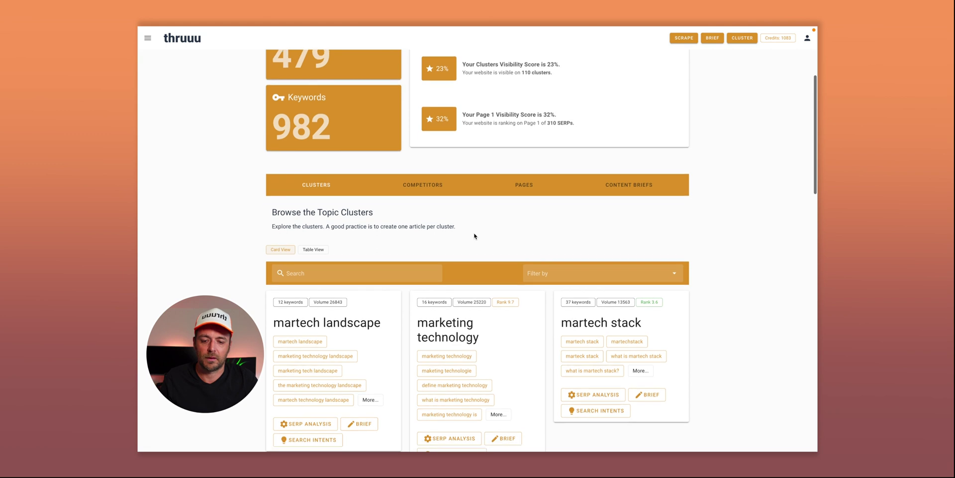
scroll(474, 193, down, 1)
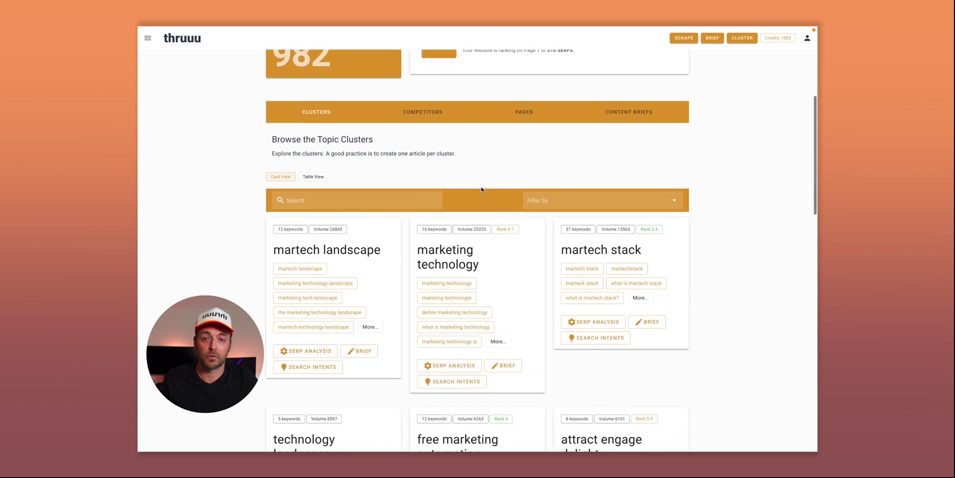
scroll(508, 166, down, 1)
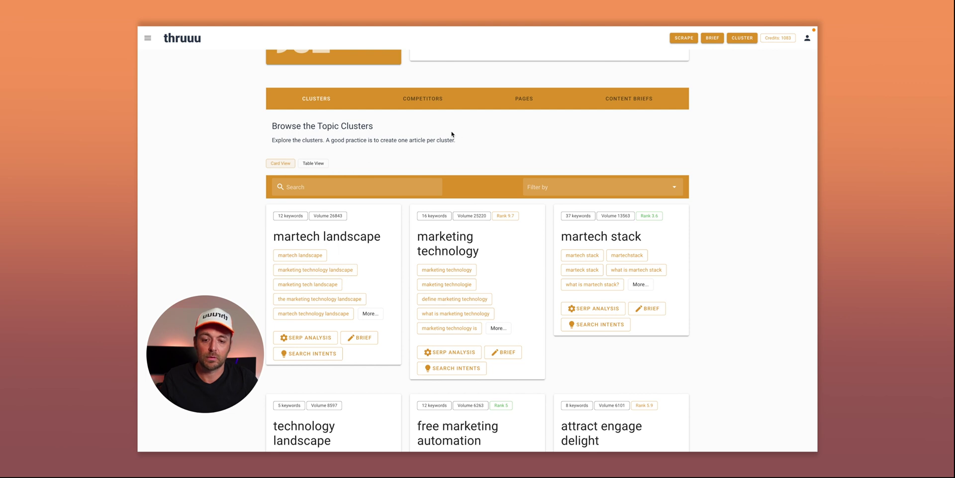
scroll(446, 210, down, 3)
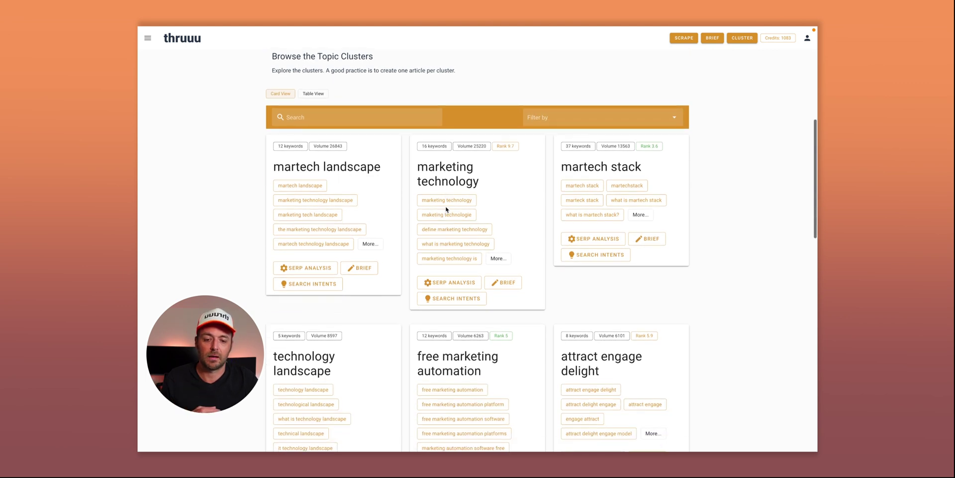
click(313, 93)
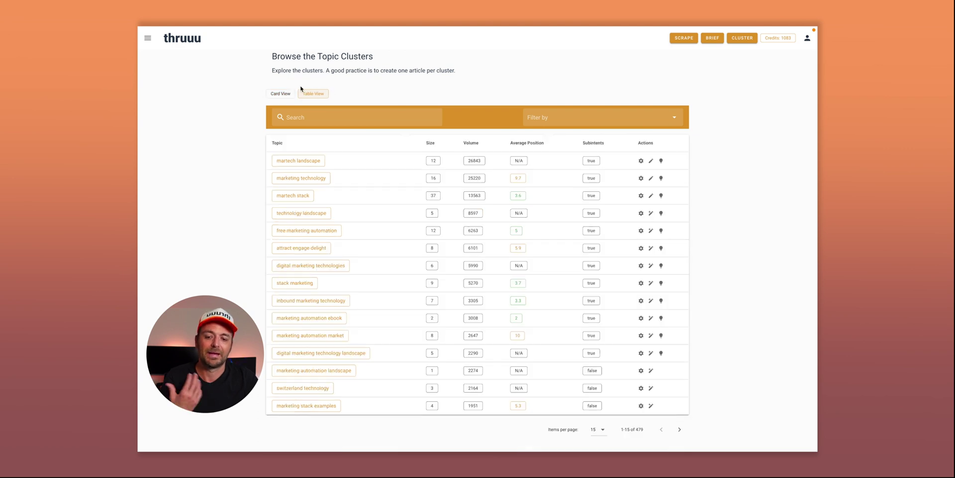
click(280, 94)
- Check the report header with its download option, and examine the cluster cards down to the end of the page
scroll(428, 90, up, 2)
scroll(431, 88, up, 5)
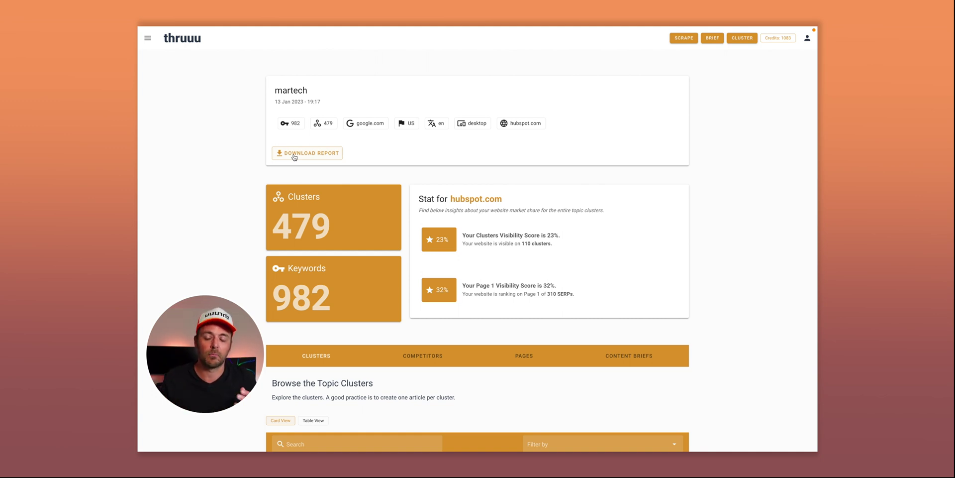
scroll(380, 145, down, 1)
scroll(380, 145, down, 5)
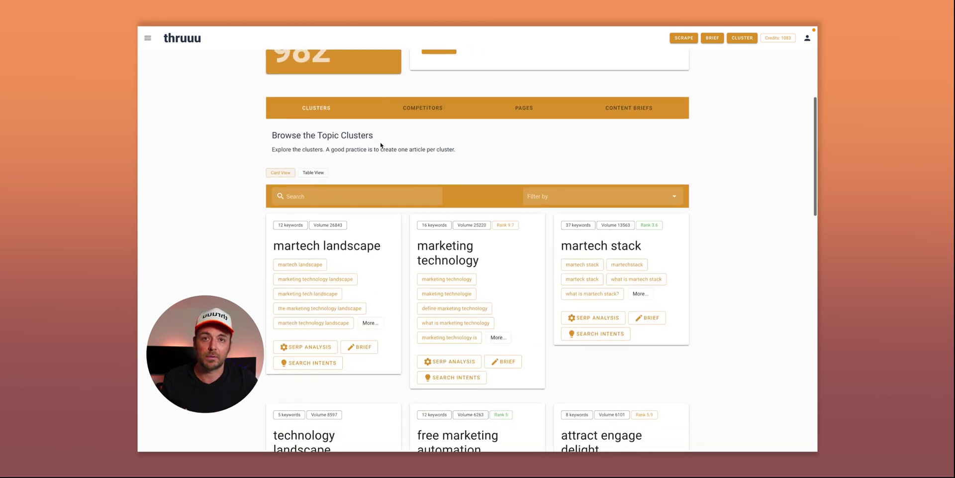
scroll(380, 145, down, 1)
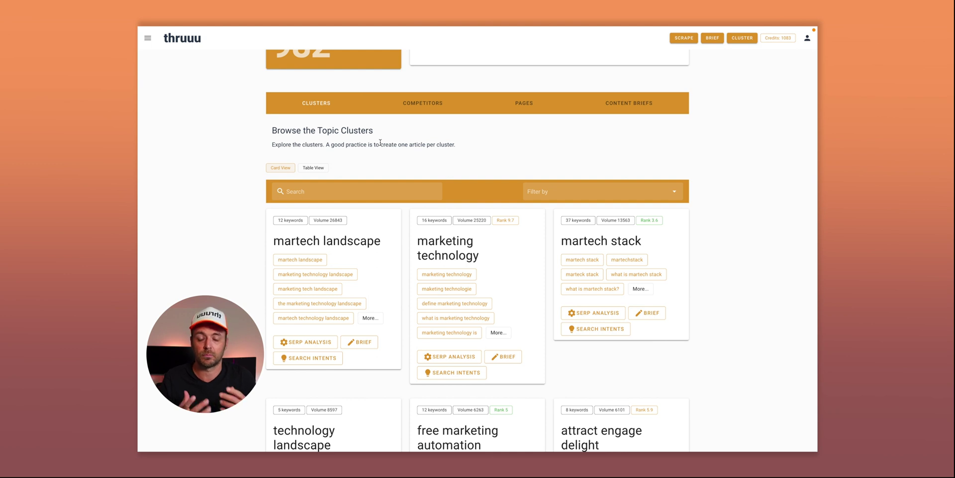
scroll(381, 144, down, 1)
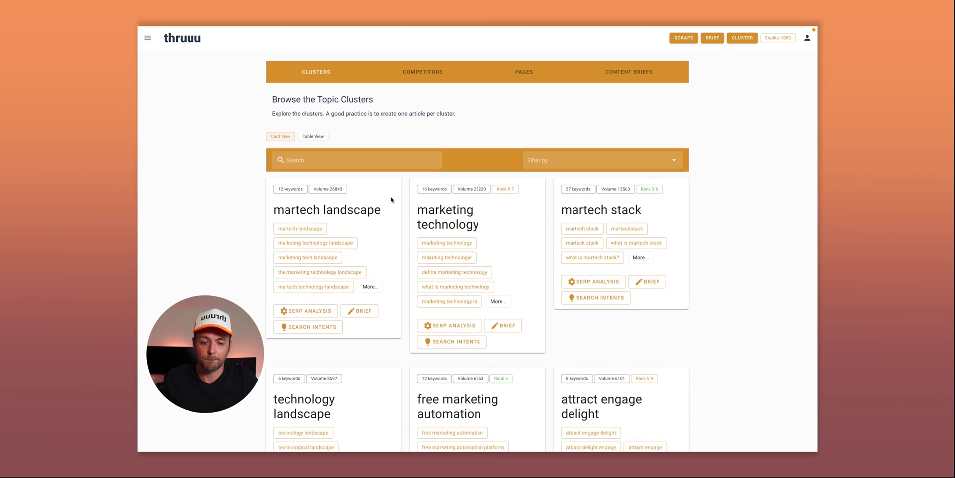
scroll(390, 200, down, 2)
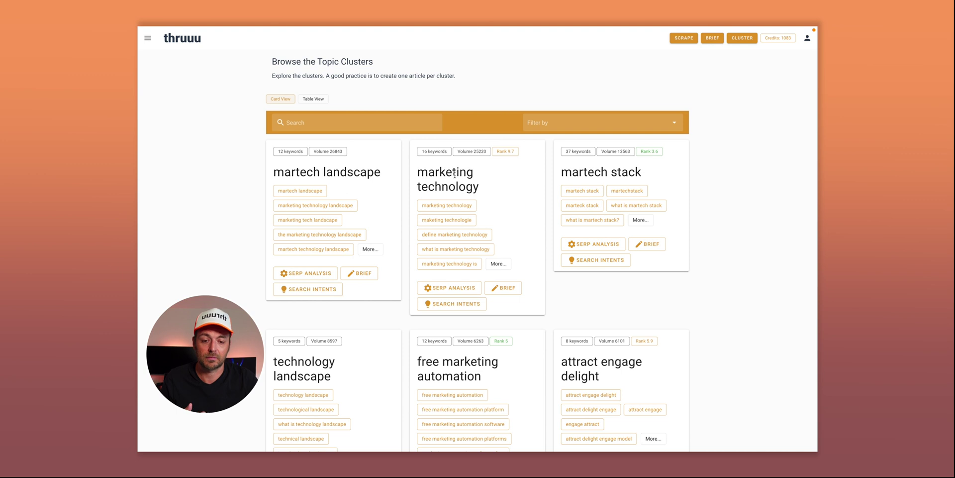
double_click(596, 172)
click(625, 171)
scroll(497, 256, down, 2)
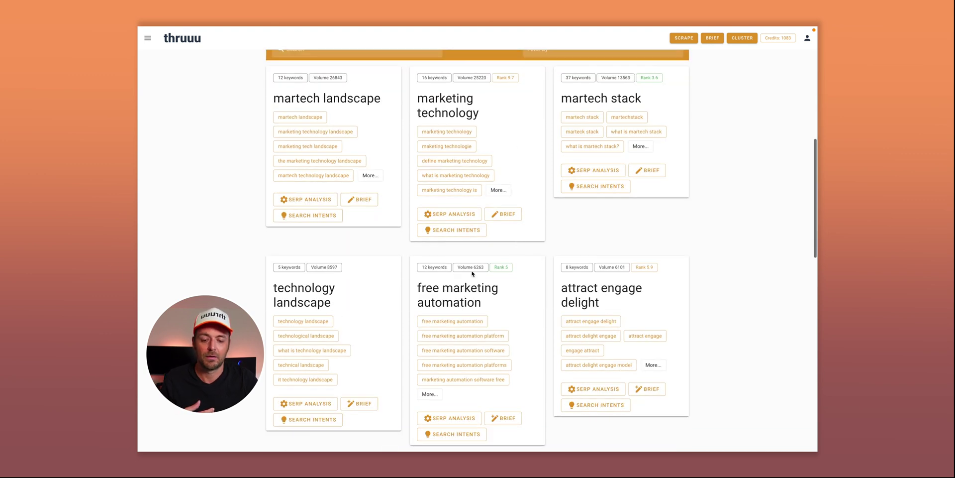
scroll(474, 292, down, 14)
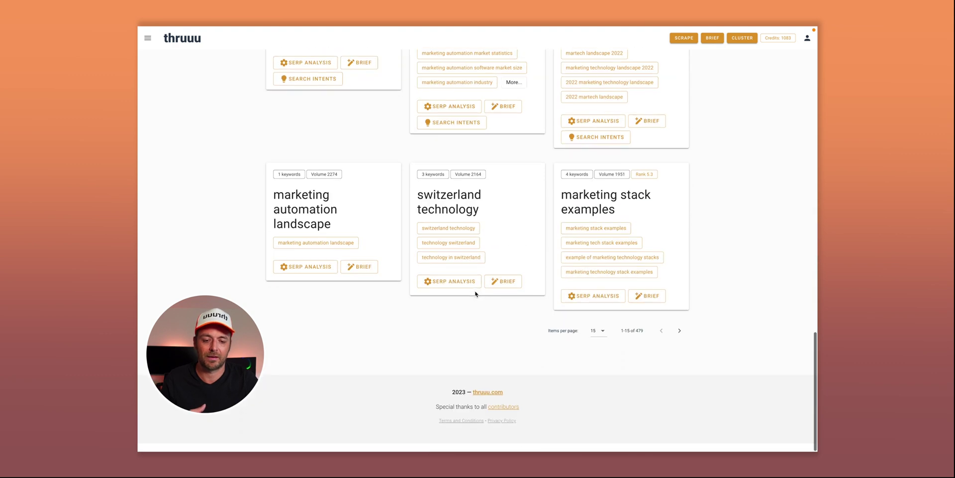
scroll(510, 307, up, 12)
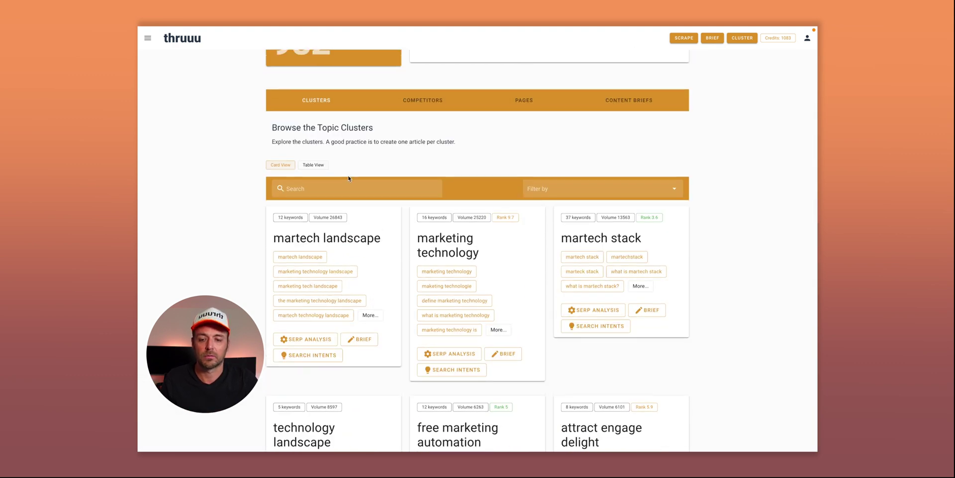
- Review the topics' size, volume and average position in the table view and return to the card view
click(313, 165)
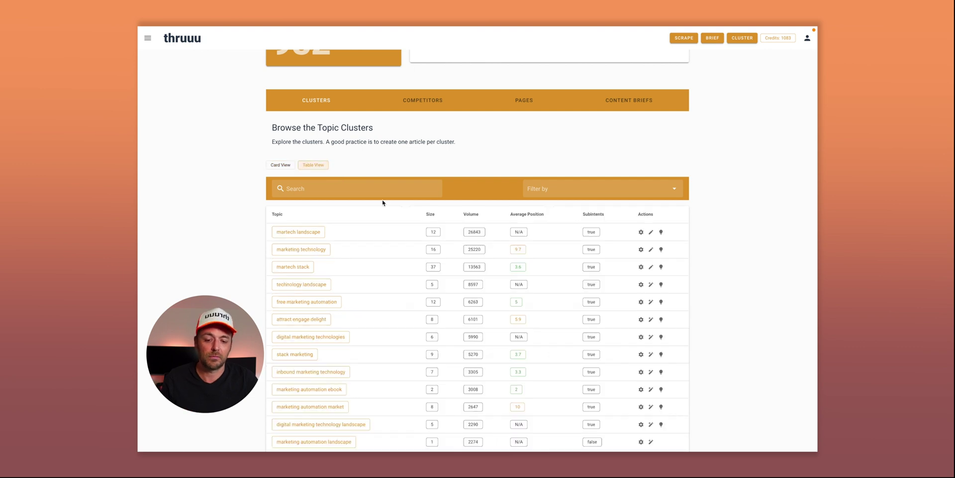
scroll(377, 230, down, 1)
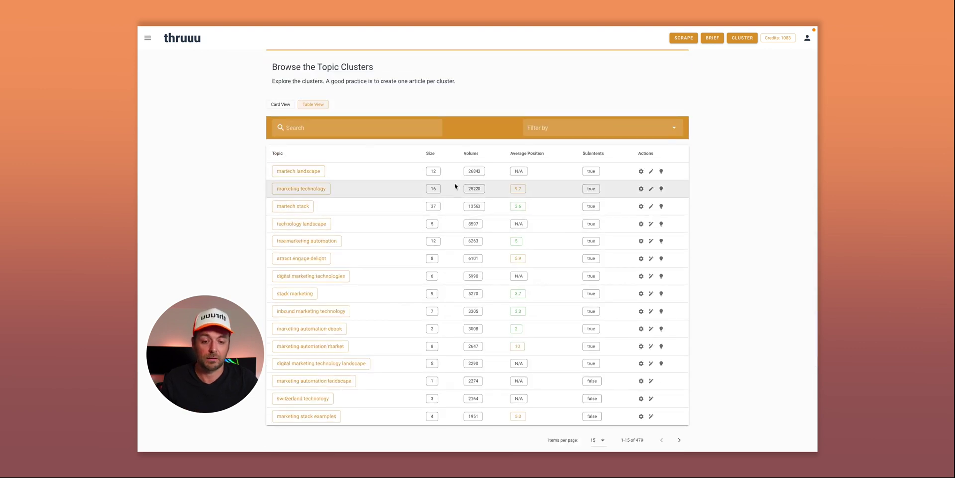
scroll(454, 185, down, 1)
scroll(460, 194, up, 1)
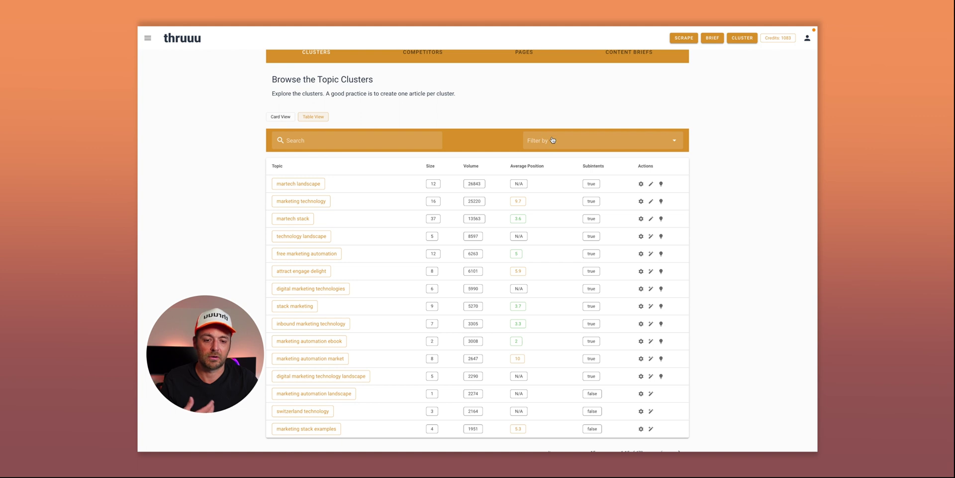
click(281, 117)
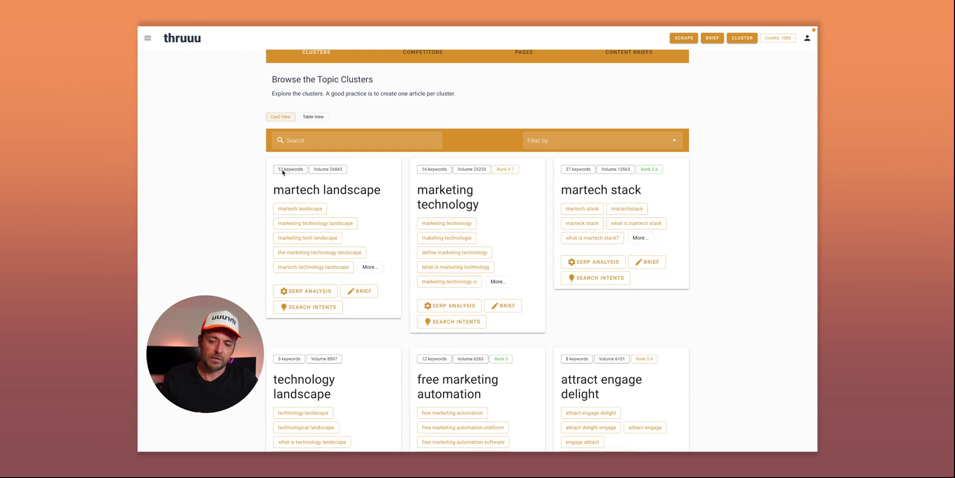
- Expand the full keyword list of the martech landscape cluster
double_click(296, 189)
click(356, 188)
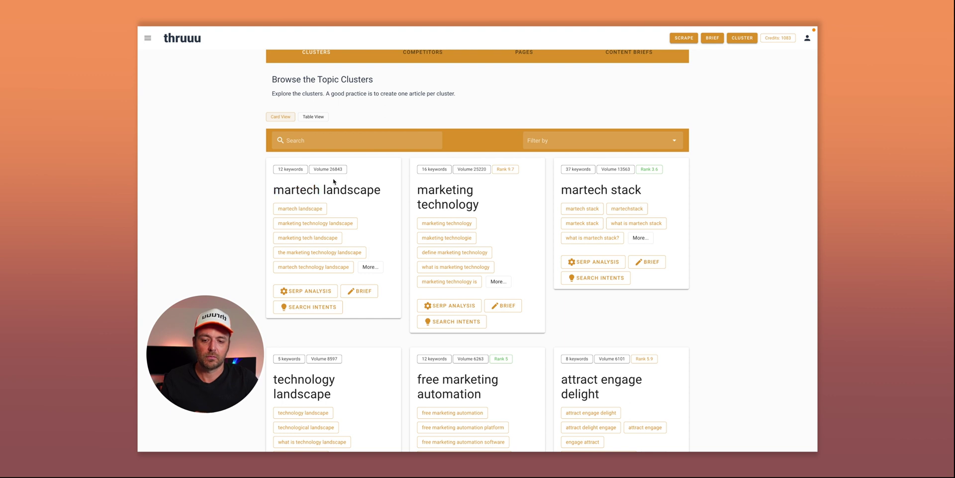
click(371, 267)
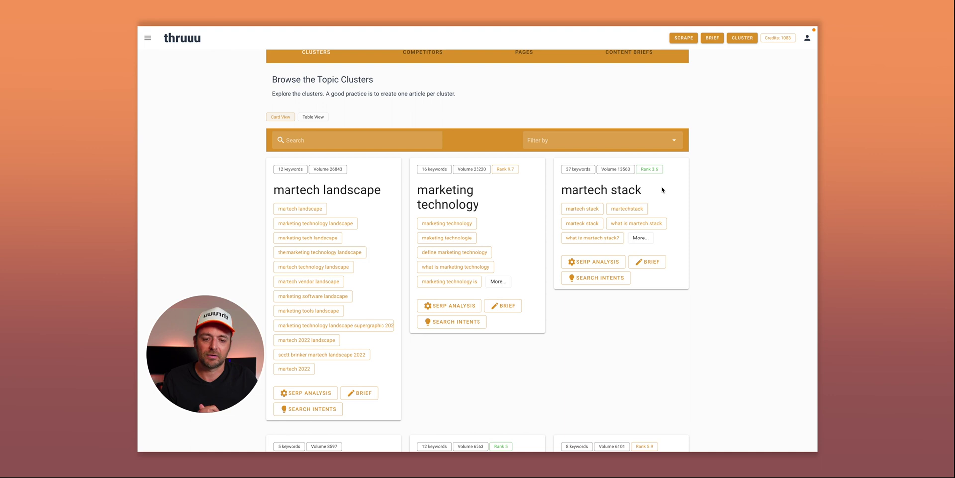
- Filter the topic clusters by Ranking and by Not ranking, and reset the filter to All
click(548, 143)
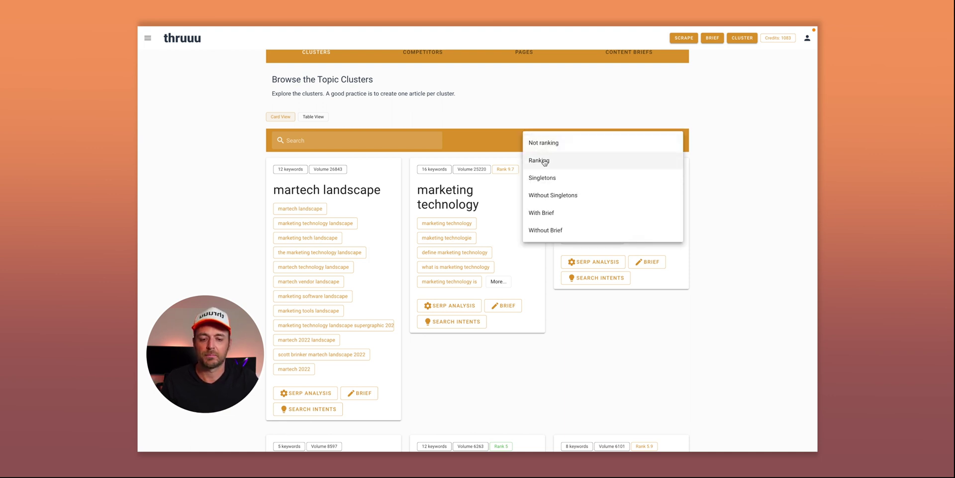
click(542, 160)
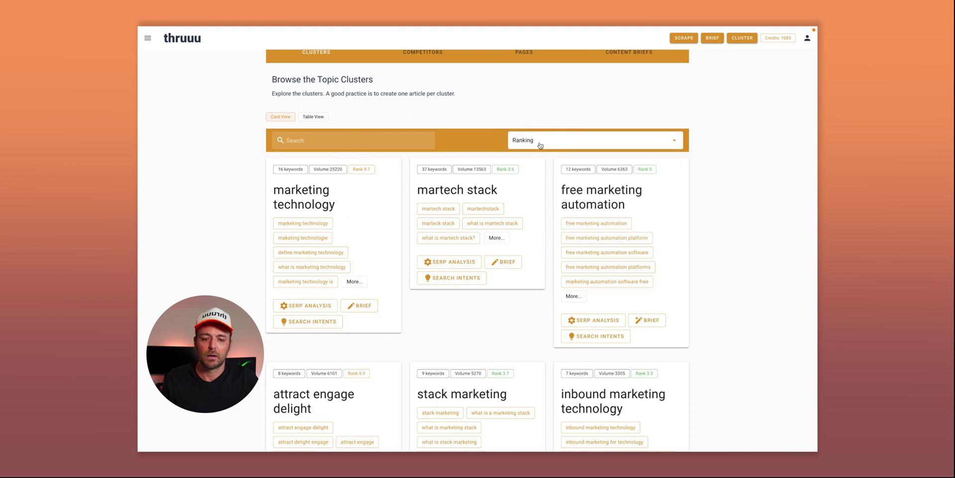
click(541, 145)
click(535, 141)
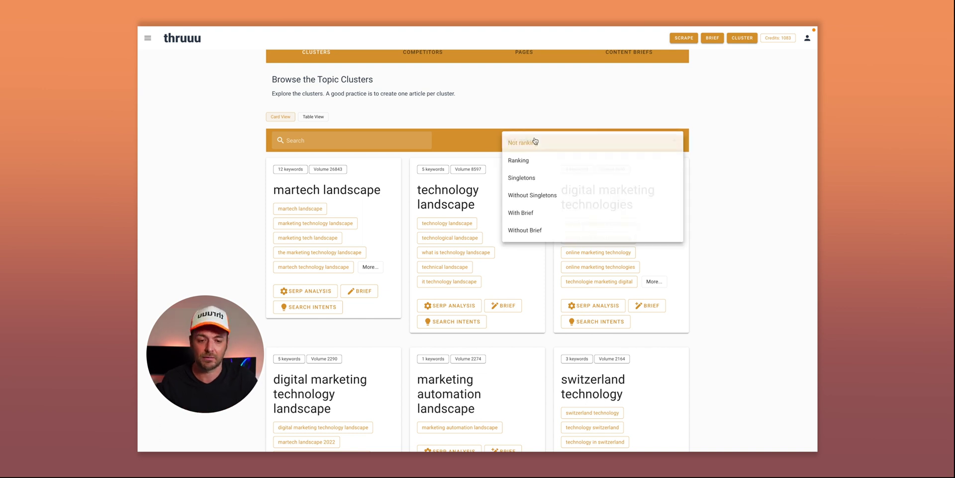
click(535, 141)
click(547, 239)
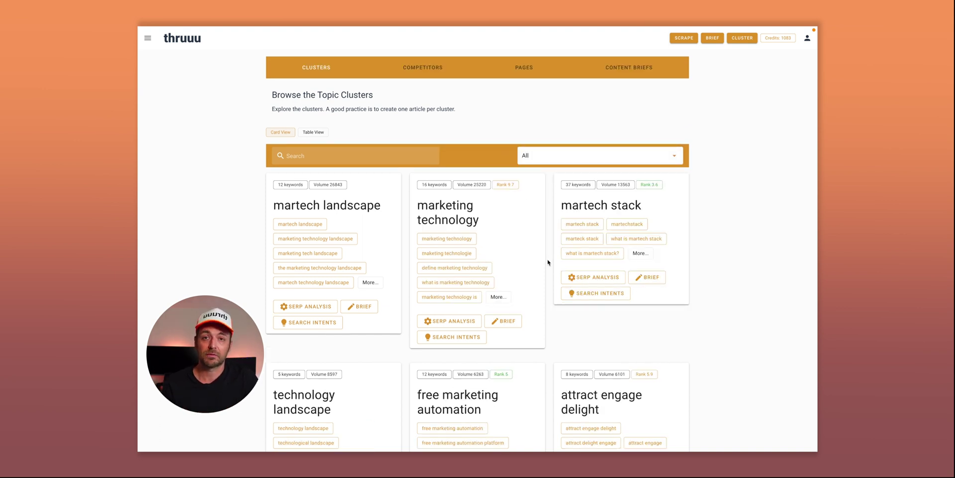
- Open the search intents of the marketing automation market cluster
scroll(548, 262, down, 6)
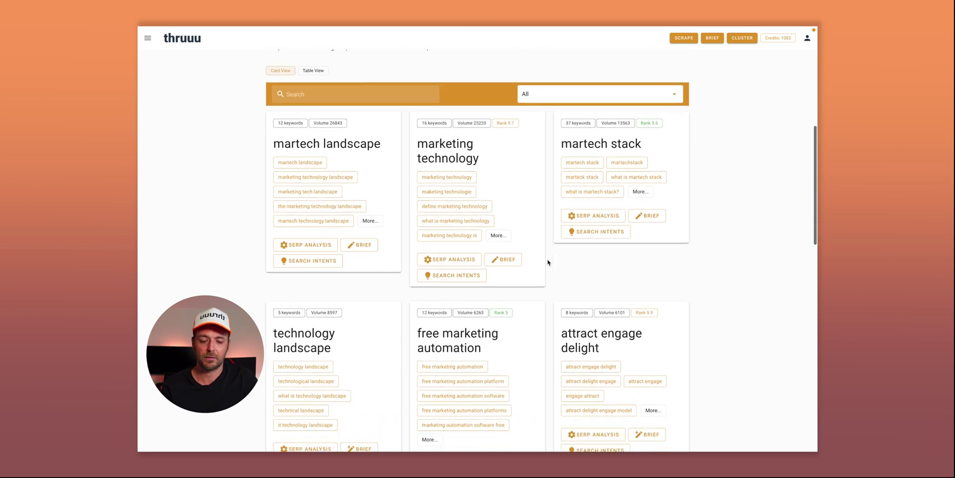
scroll(548, 262, down, 5)
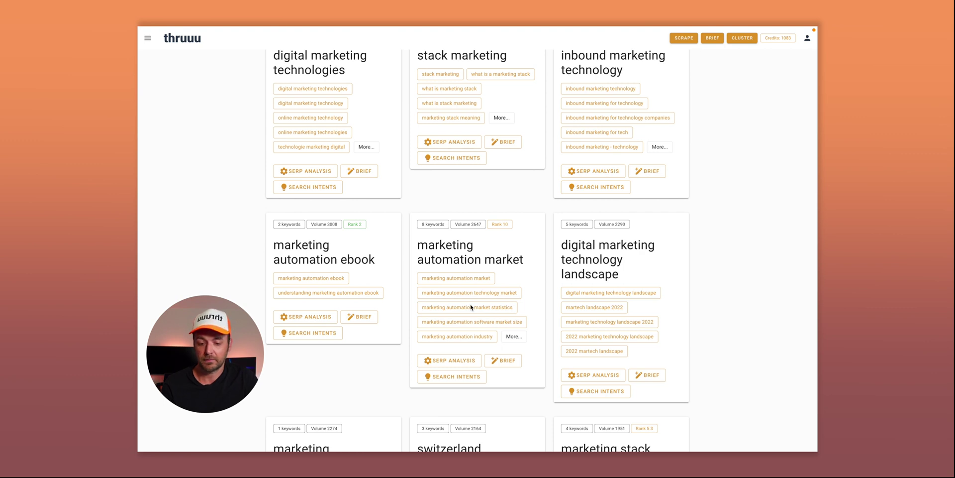
click(444, 377)
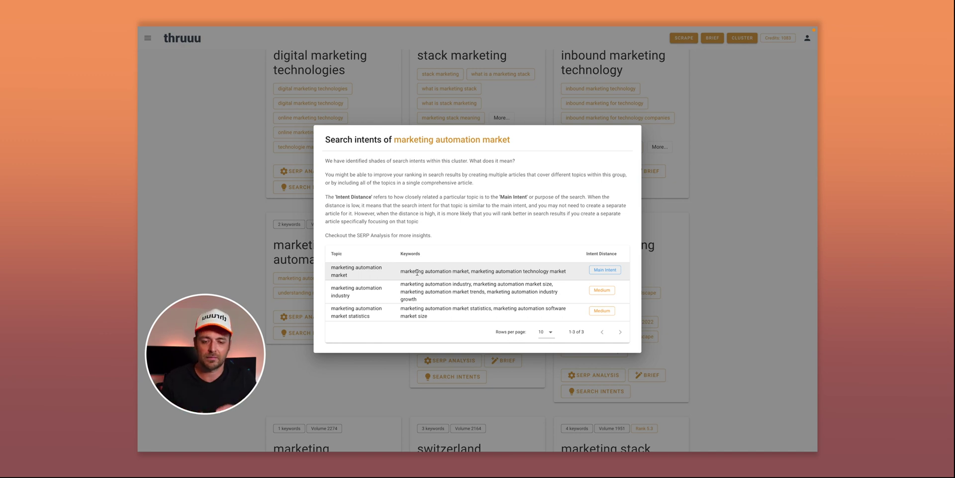
- Examine the topics, keywords and intent distances of the marketing automation market cluster and close its search intents
triple_click(348, 273)
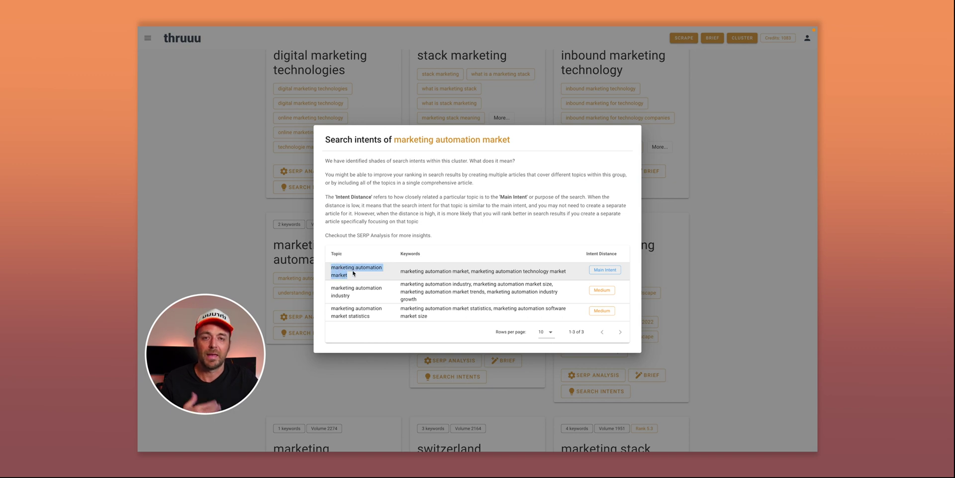
click(354, 274)
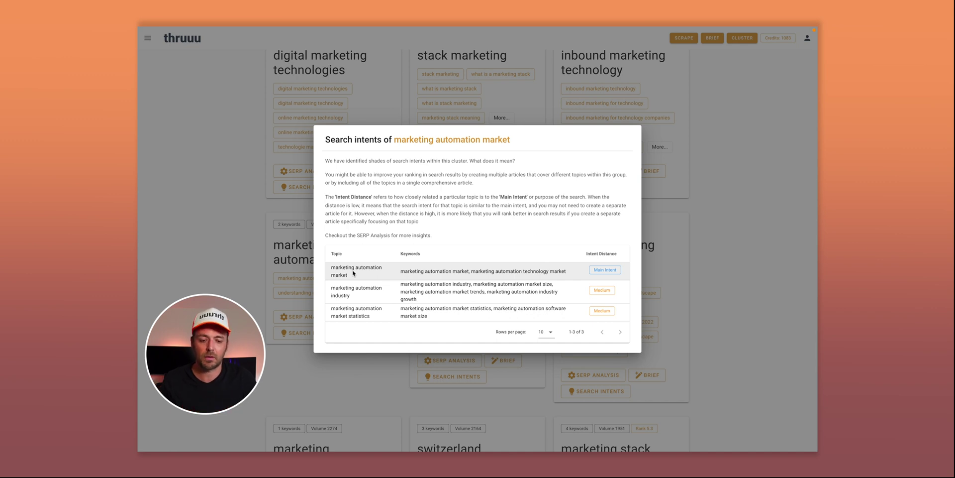
double_click(458, 274)
click(334, 293)
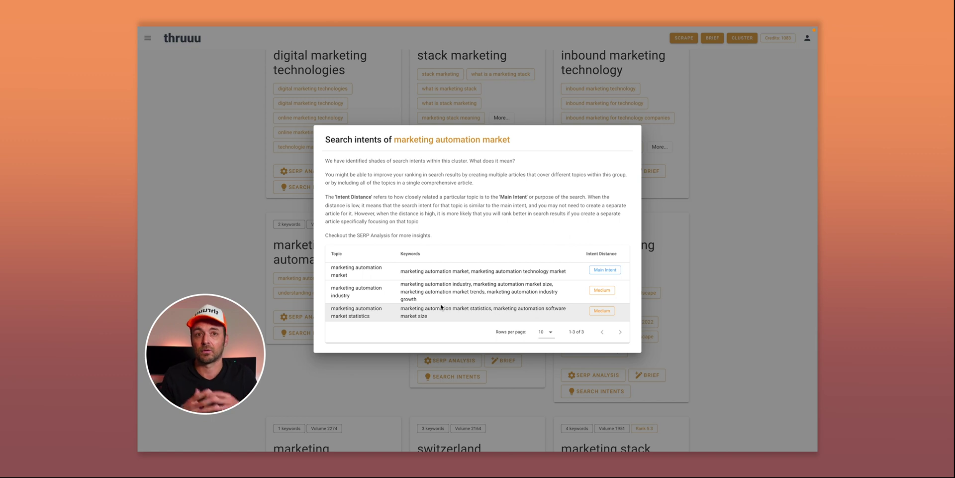
click(718, 212)
- Open the SERP analysis of the marketing technology cluster
scroll(534, 231, up, 10)
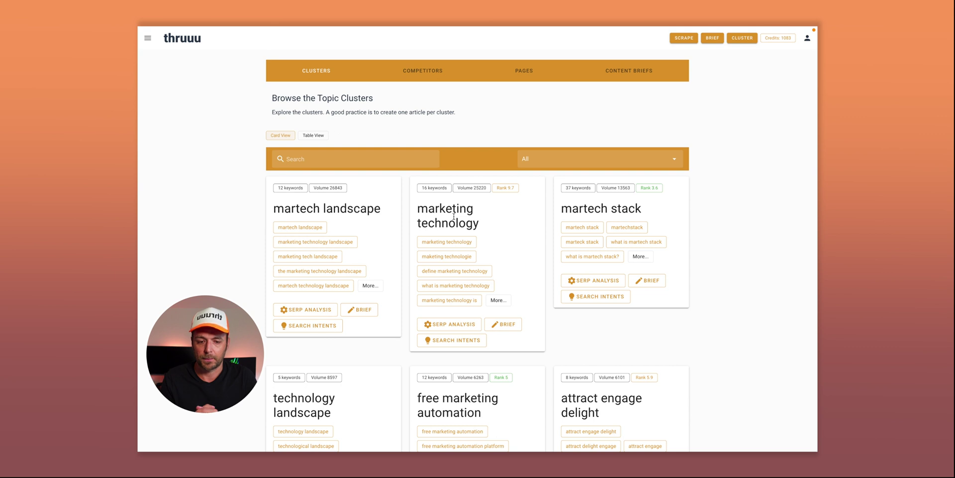
triple_click(436, 209)
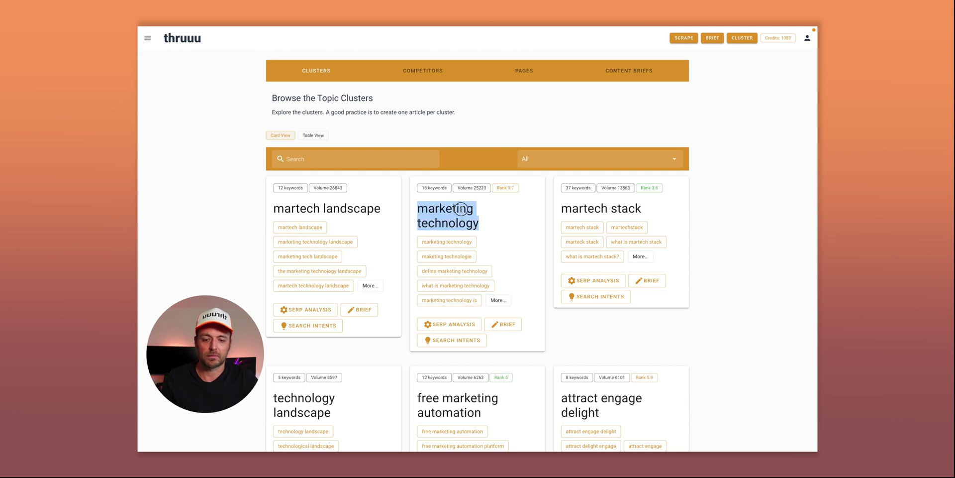
click(489, 209)
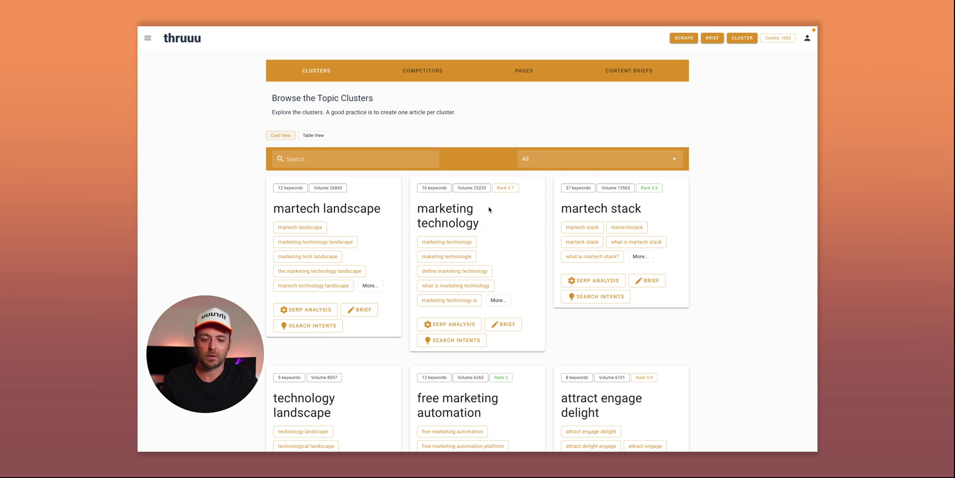
click(451, 324)
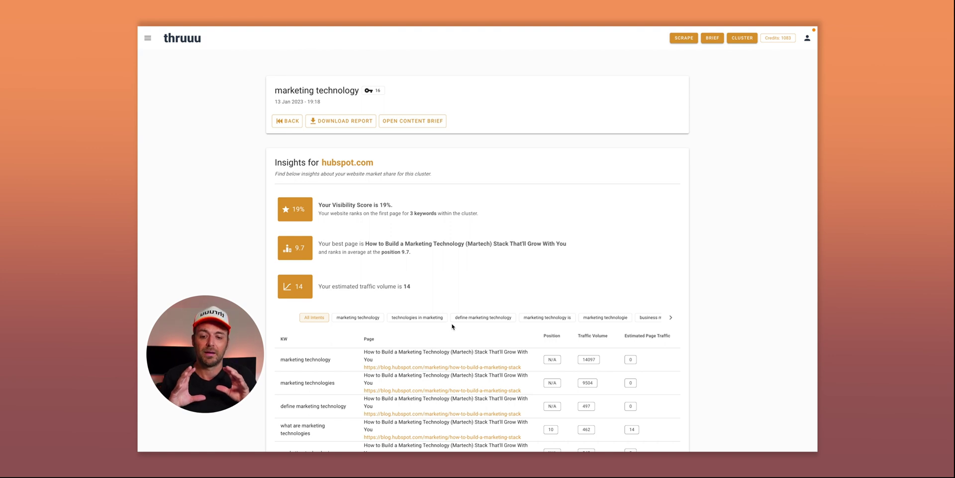
- Examine hubspot.com's visibility score, best page and estimated traffic volume for the marketing technology cluster
scroll(452, 326, down, 7)
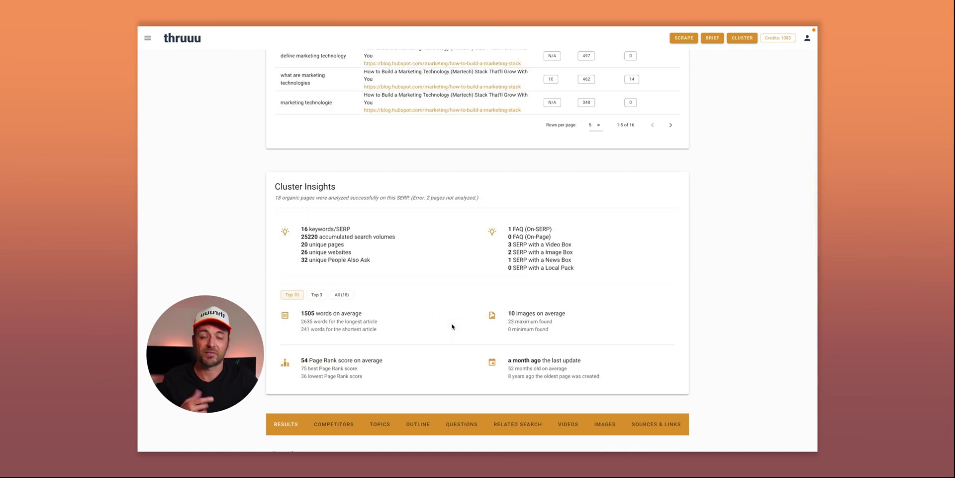
scroll(455, 318, up, 7)
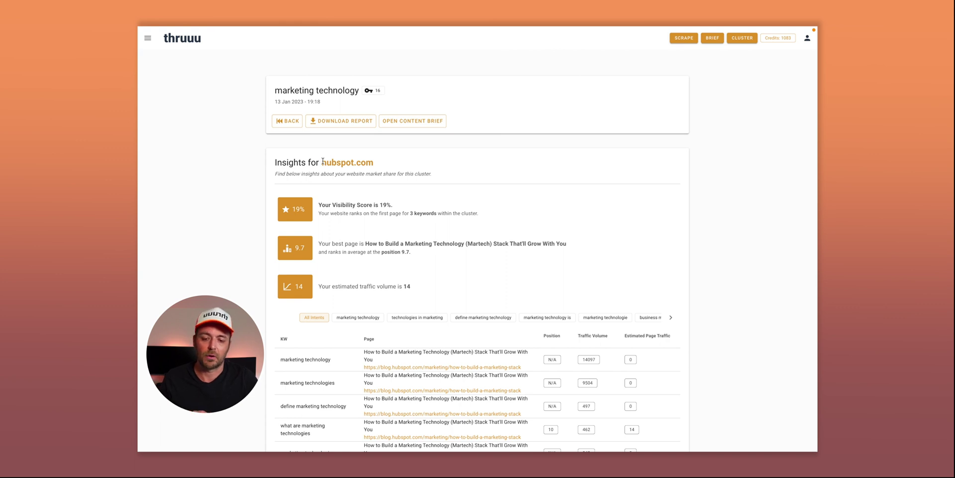
drag(318, 203, 405, 205)
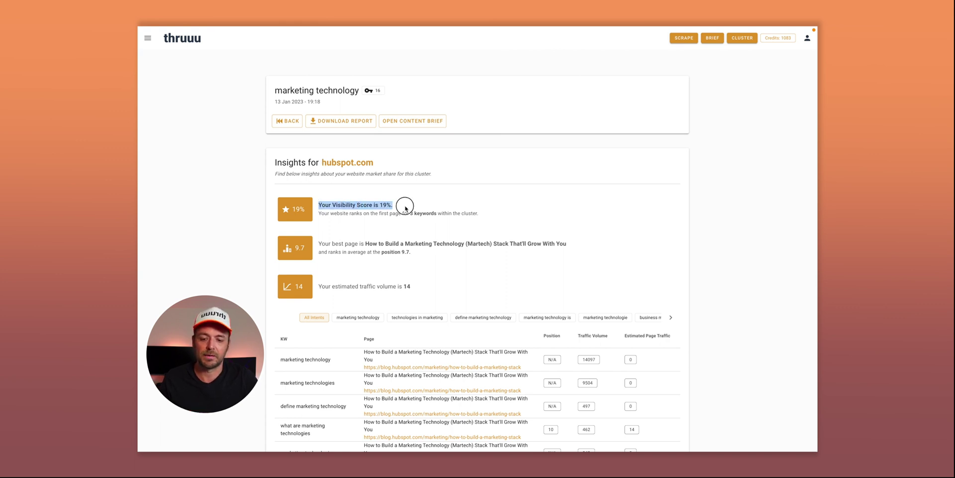
click(410, 209)
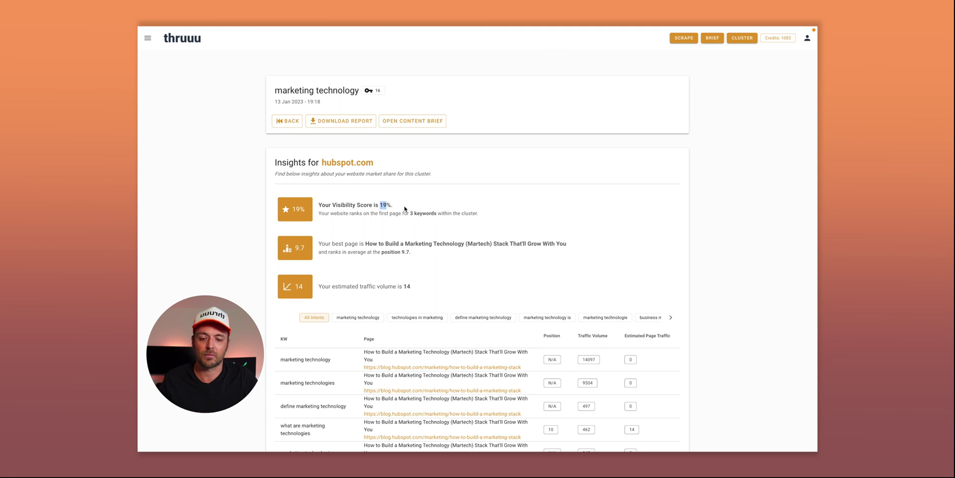
drag(409, 212, 437, 211)
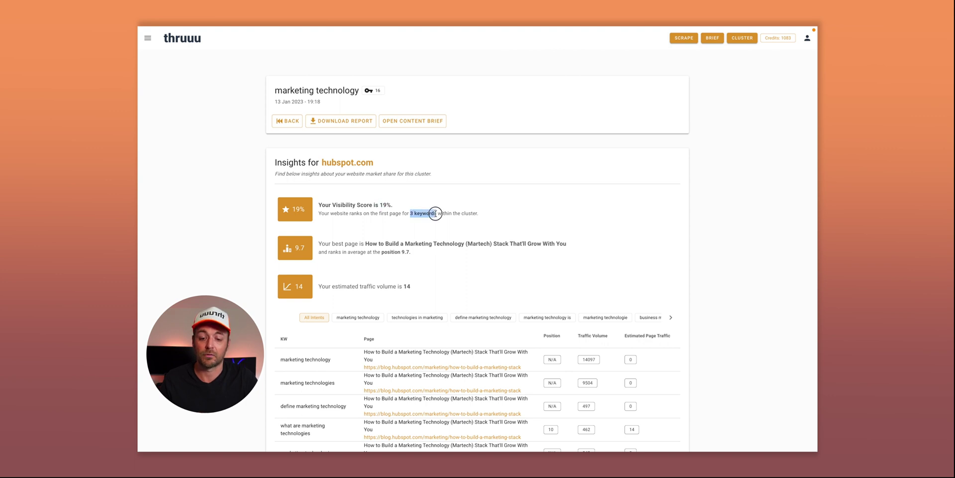
click(488, 205)
scroll(487, 205, down, 1)
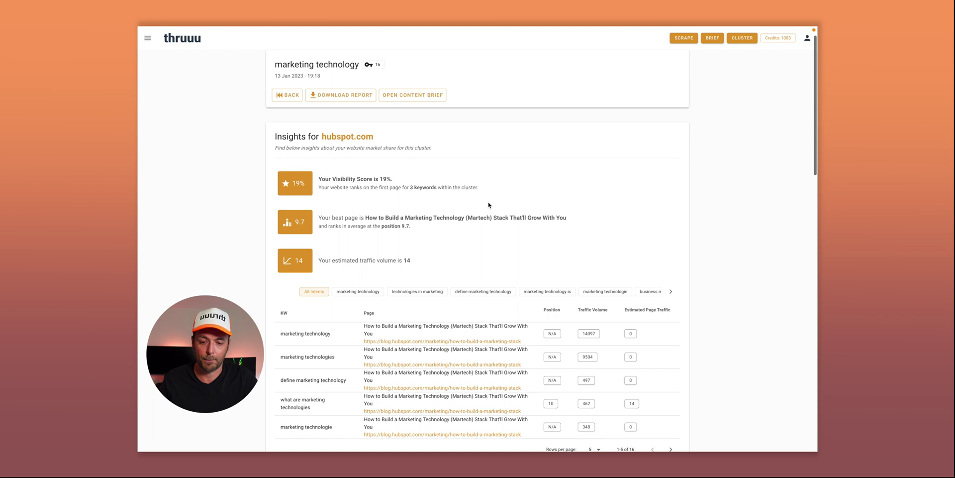
drag(365, 216, 479, 215)
click(479, 215)
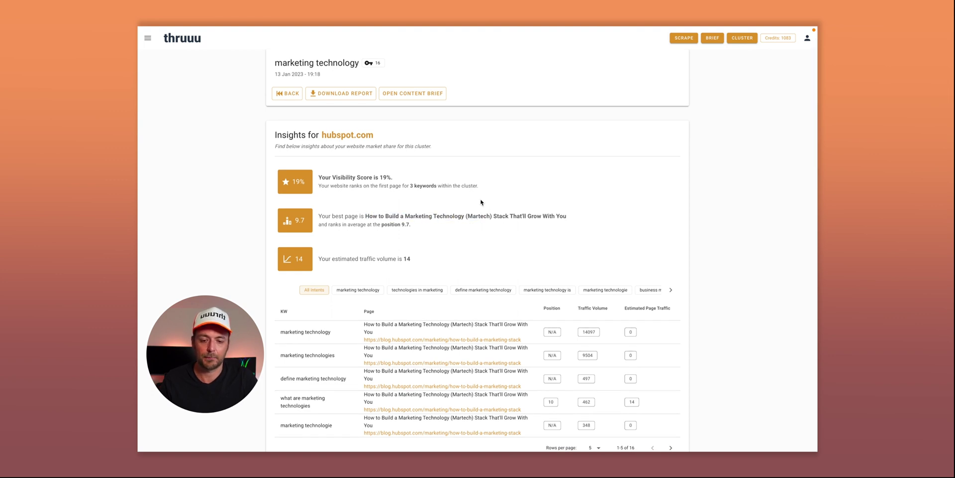
scroll(481, 201, down, 1)
scroll(481, 202, down, 1)
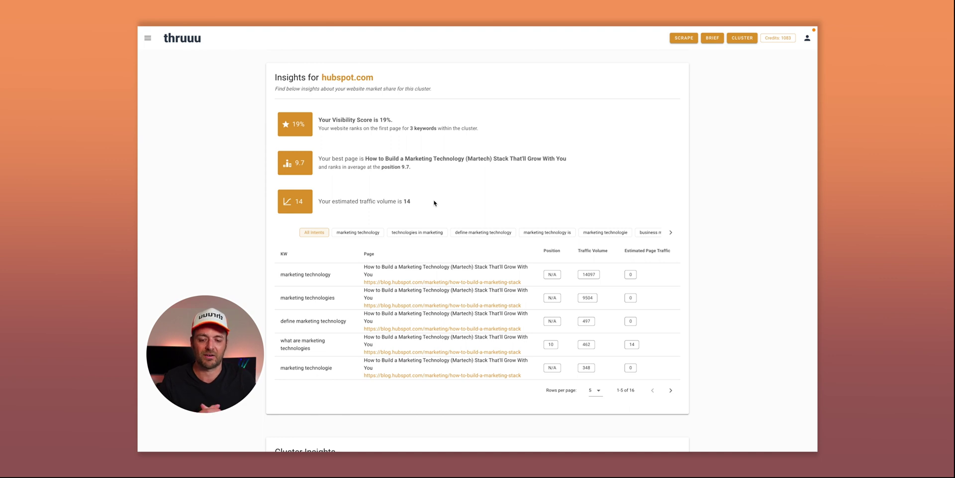
- Show all rows of the hubspot.com keyword table and sort them by ascending Position
scroll(434, 202, down, 1)
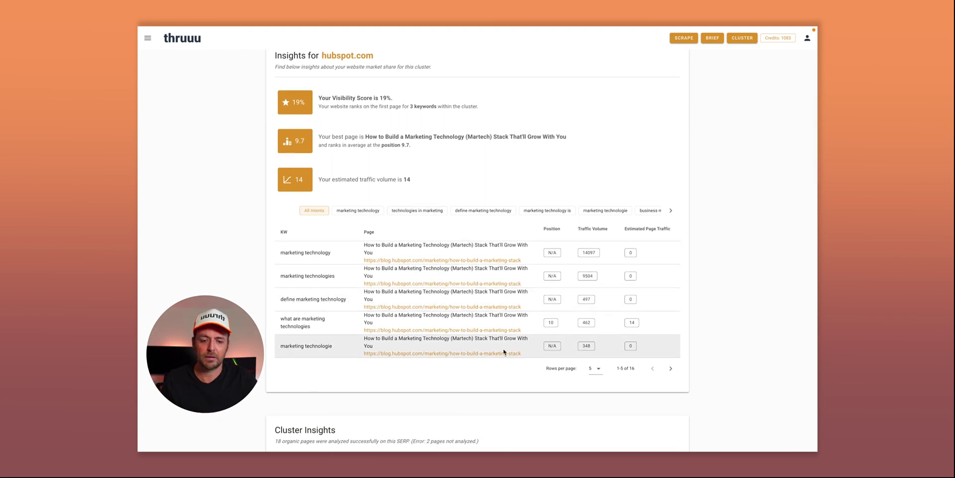
click(594, 371)
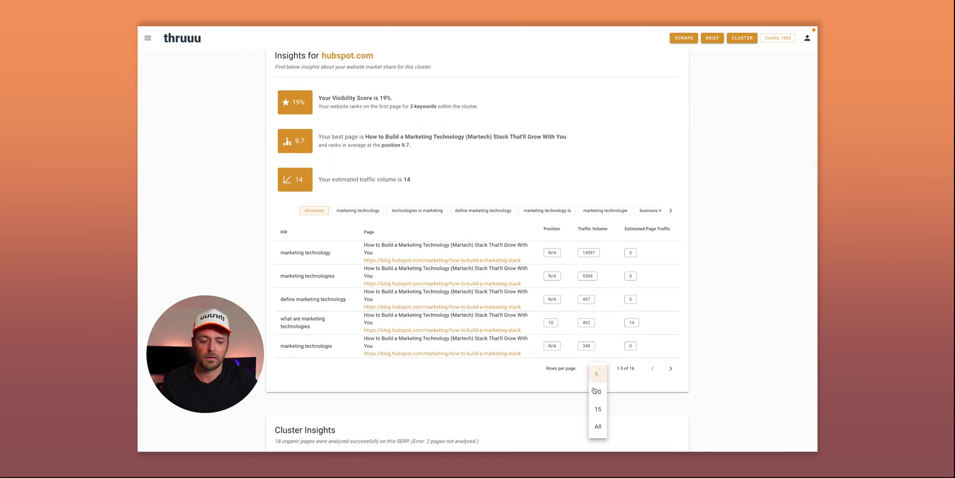
click(596, 426)
click(552, 231)
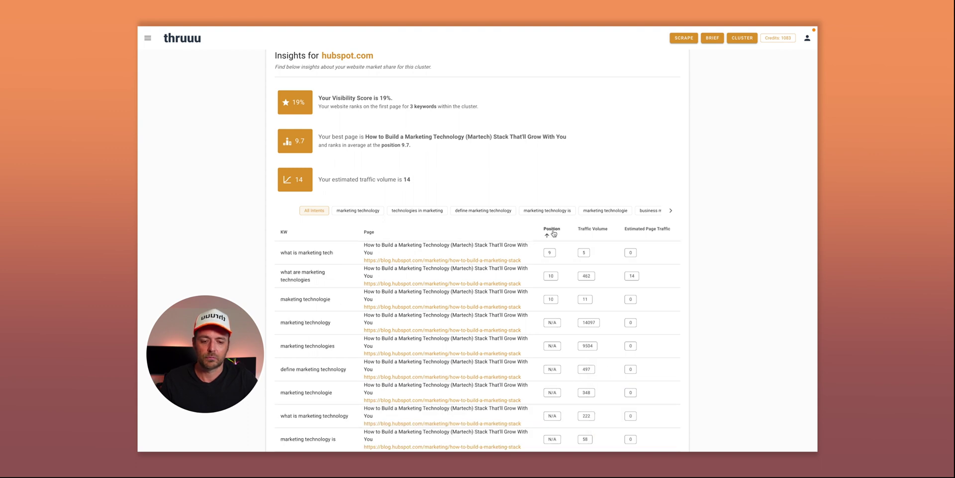
- Filter the keyword table by the intents marketing technology, technologies in marketing, and finally marketing technology is
click(371, 211)
click(413, 210)
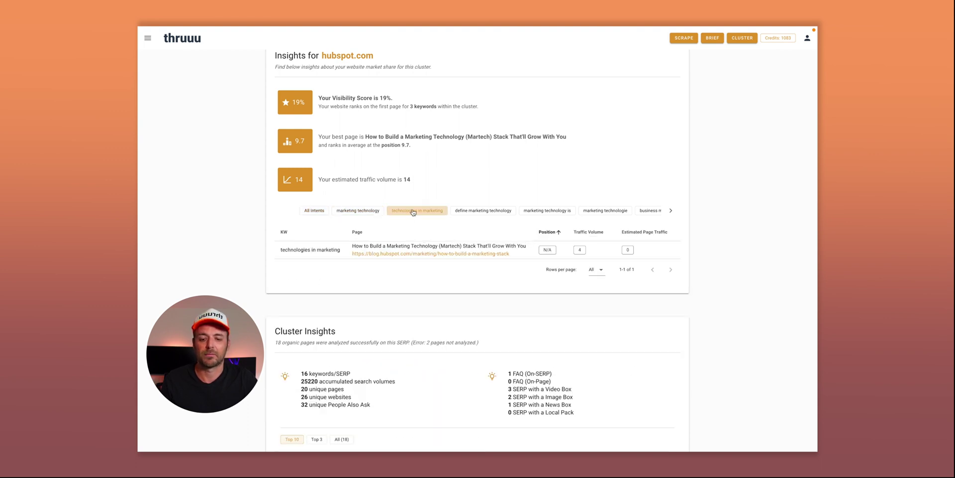
click(547, 210)
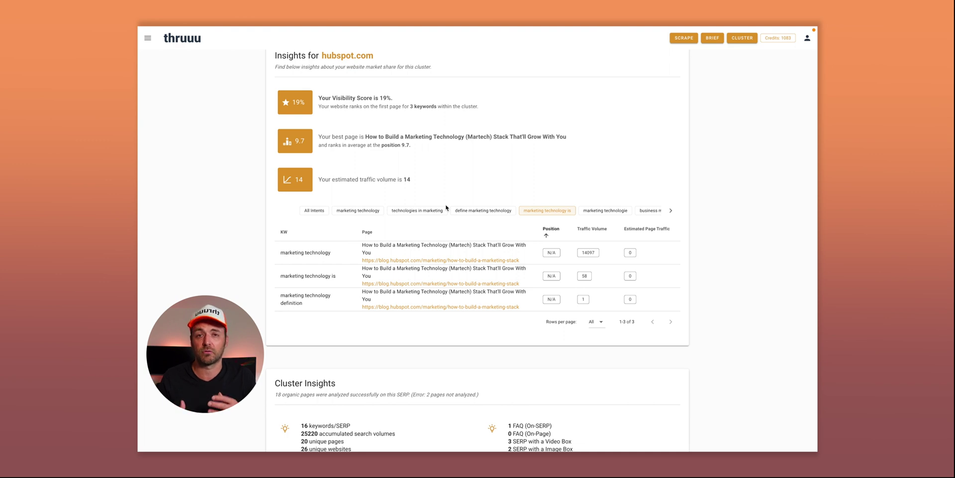
- Compare the Cluster Insights averages for the Top 3 and All pages, and return to the Top 10
scroll(446, 208, down, 5)
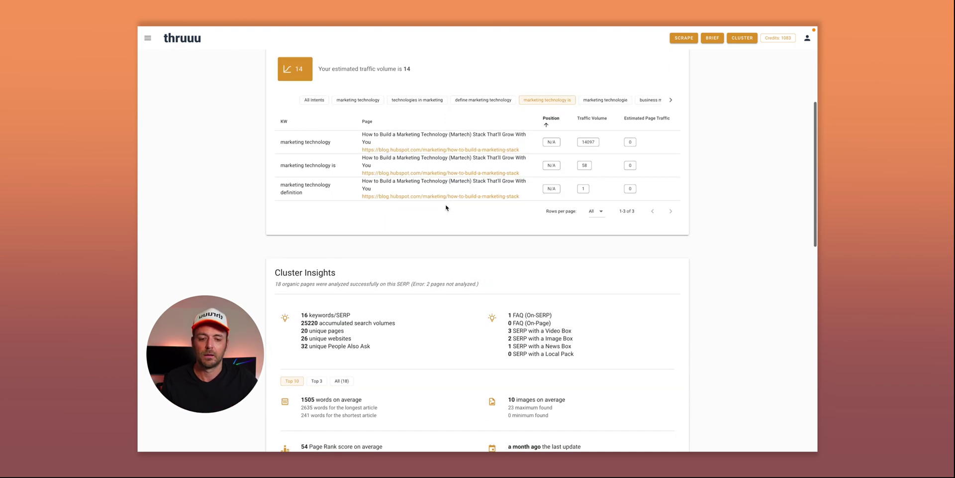
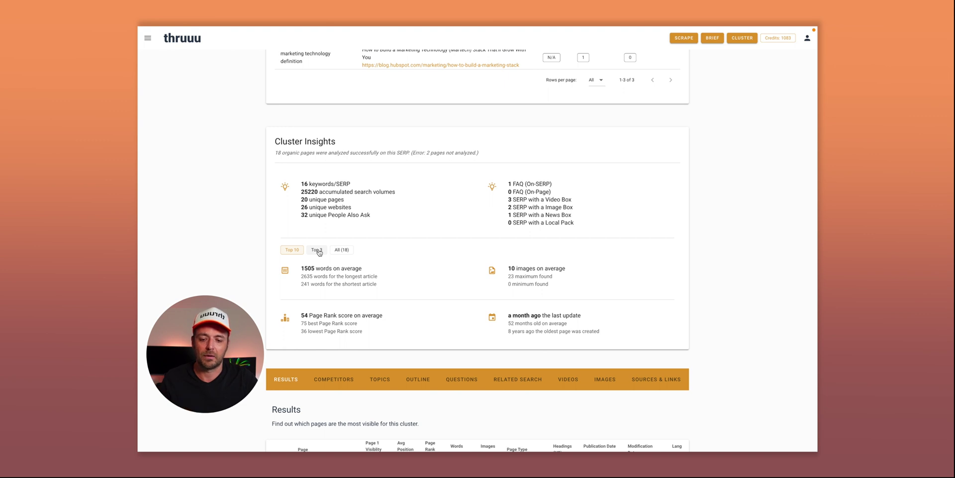
click(318, 251)
click(339, 250)
click(292, 250)
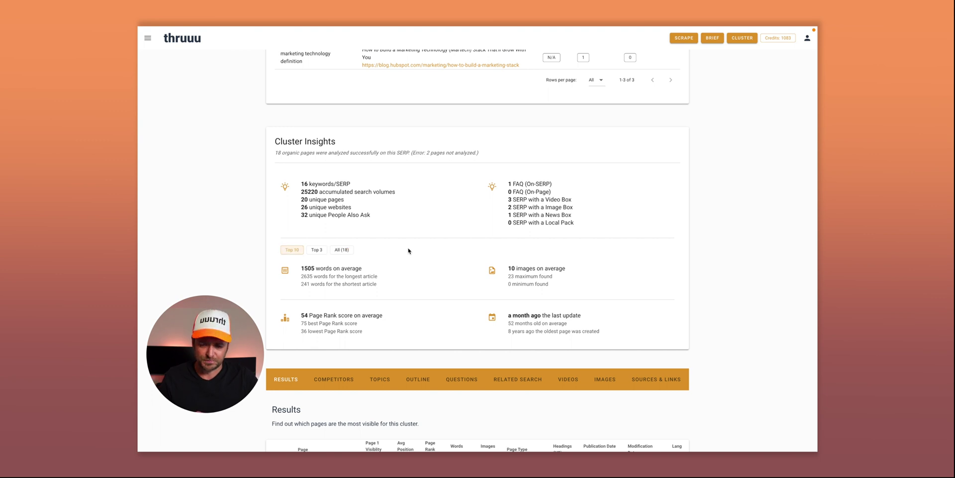
- Examine the Results table for the cluster's most visible pages and their page 1 visibility
scroll(409, 250, down, 5)
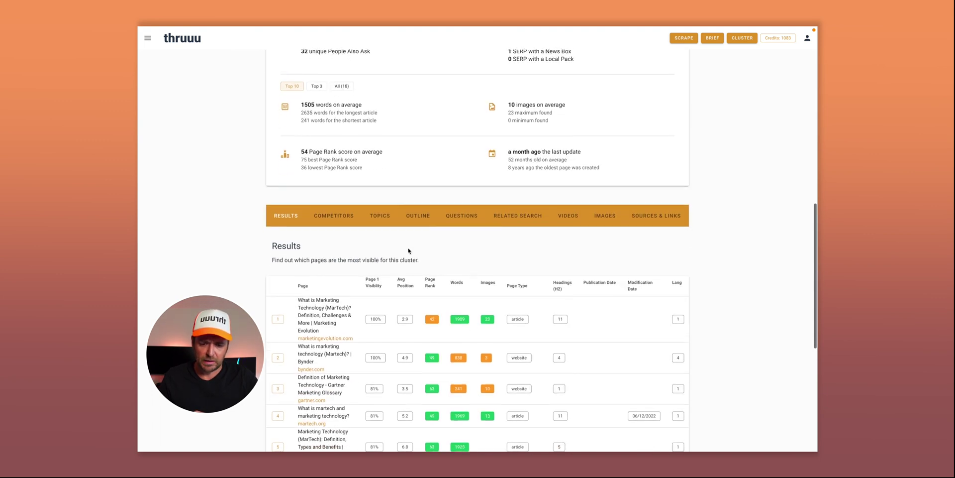
scroll(403, 206, down, 2)
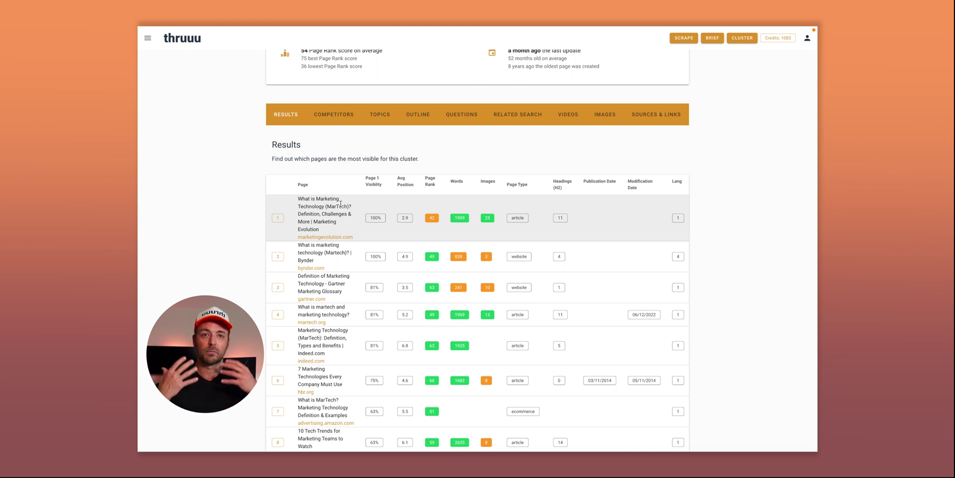
scroll(340, 203, down, 3)
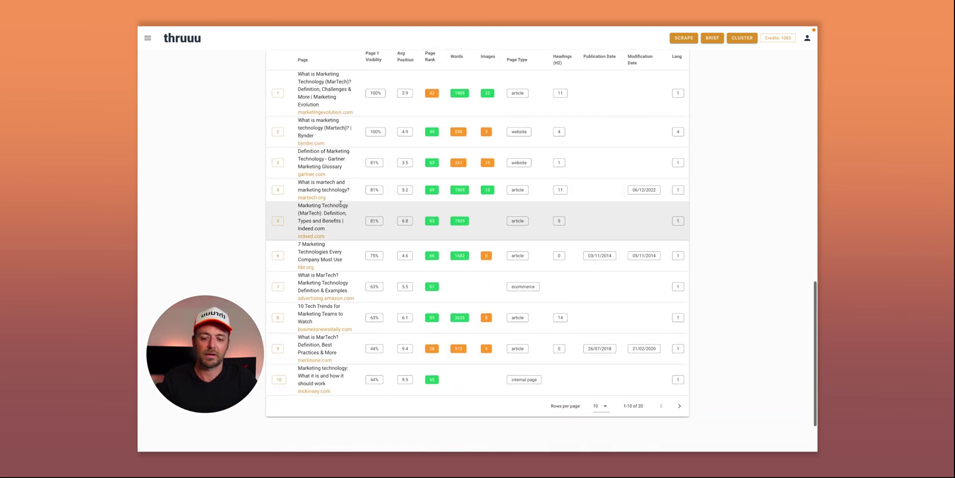
scroll(413, 225, up, 1)
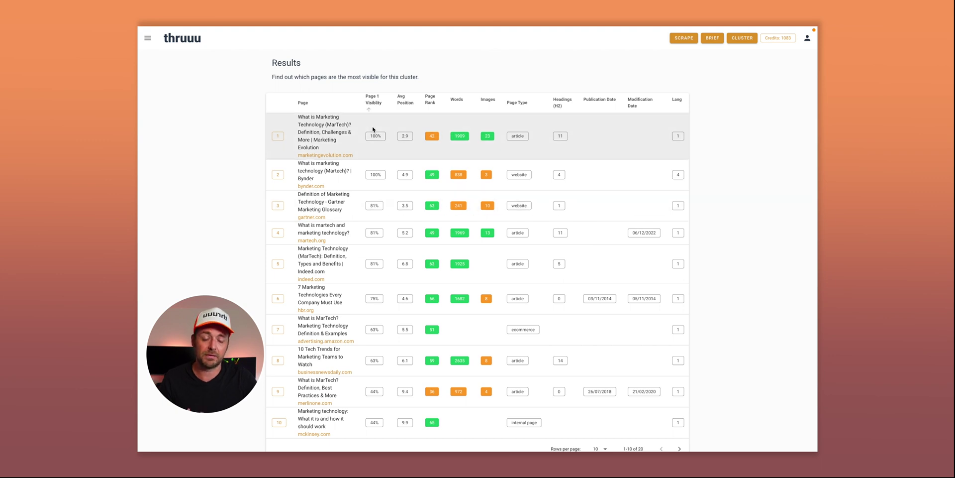
triple_click(311, 132)
click(359, 133)
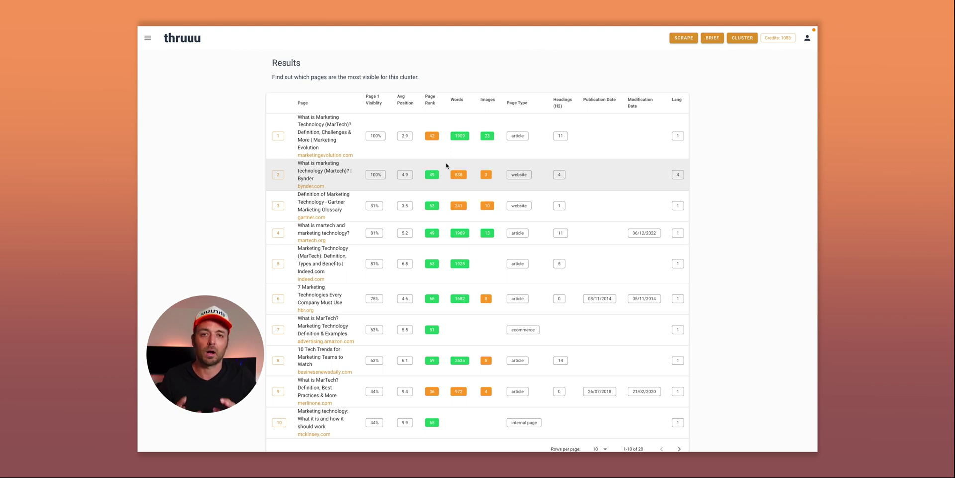
- Open the Competitors view and examine which websites are most visible for the cluster
scroll(446, 165, up, 3)
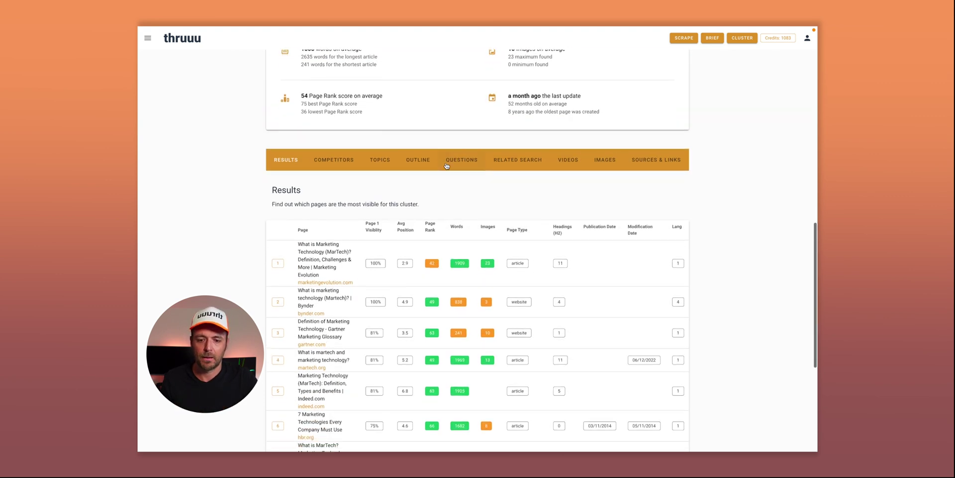
click(341, 158)
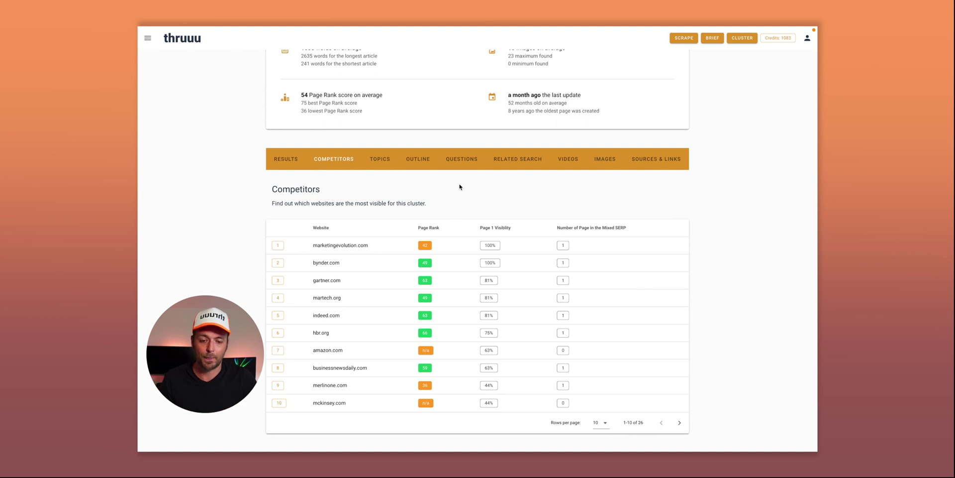
scroll(459, 186, down, 1)
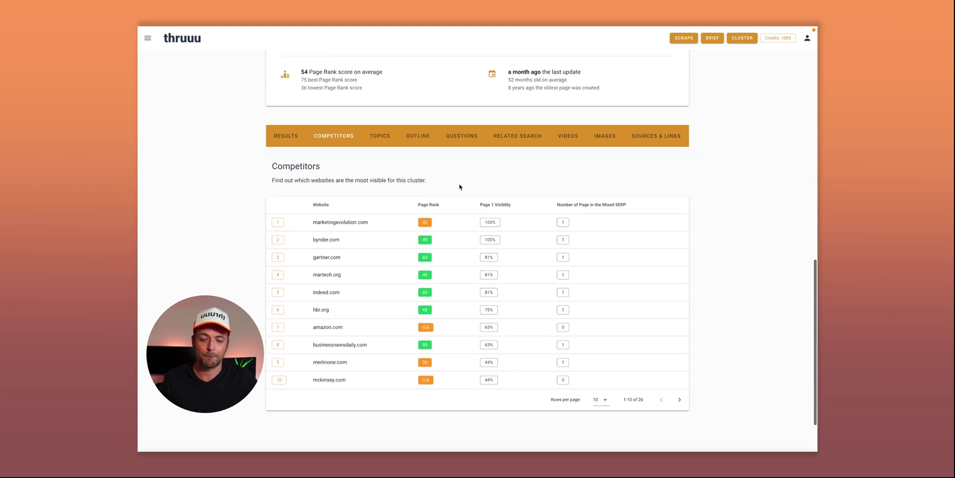
- Open the Topics view and examine the top topics, the topics unique to the Top 3 and the full topic list
click(379, 138)
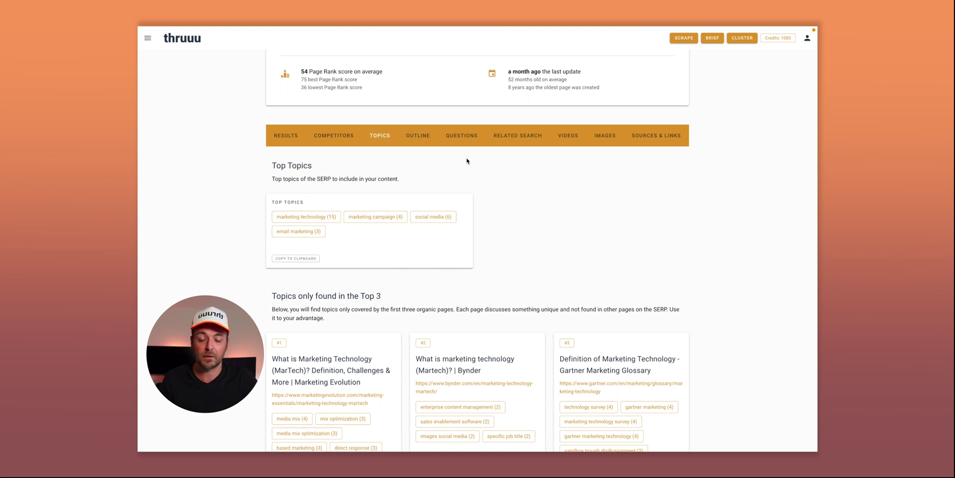
scroll(467, 160, down, 1)
scroll(467, 160, down, 1)
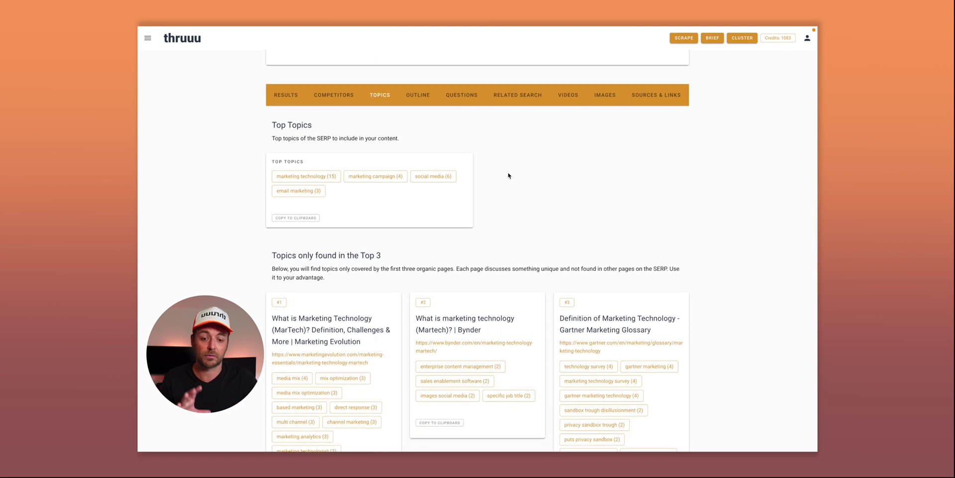
scroll(509, 175, down, 6)
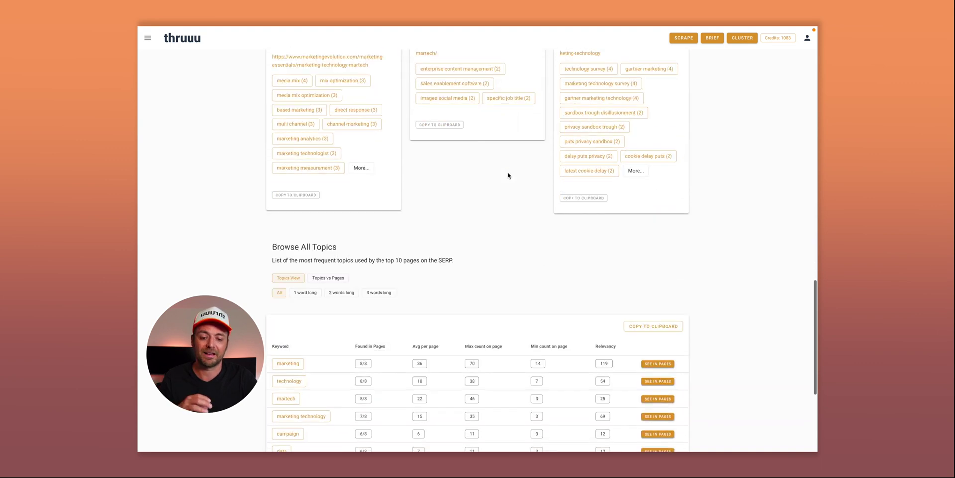
scroll(508, 175, down, 3)
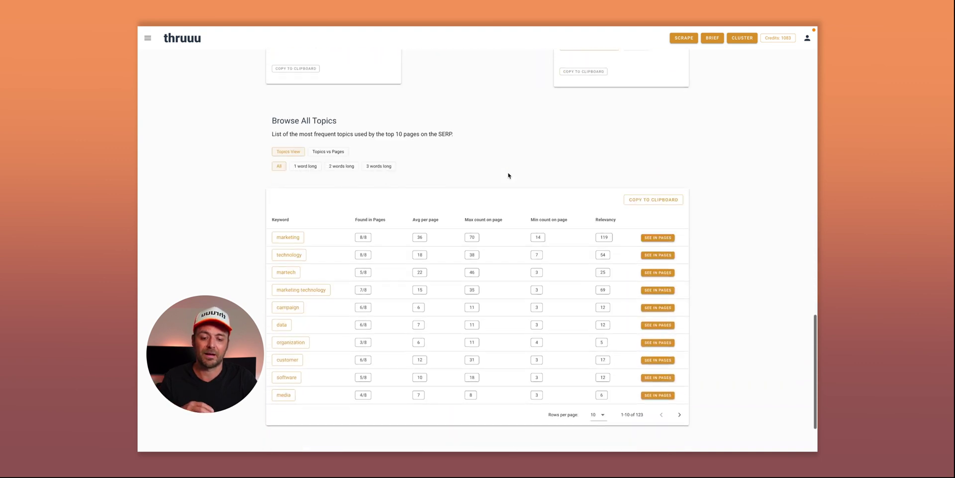
- Filter the full topic list by 1 word long, 2 words long, and finally 3 words long
click(305, 165)
click(348, 166)
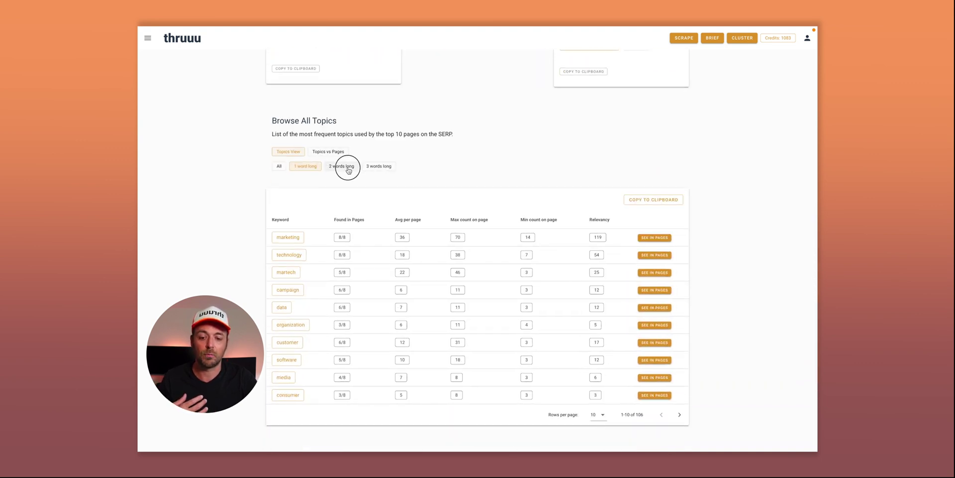
click(372, 167)
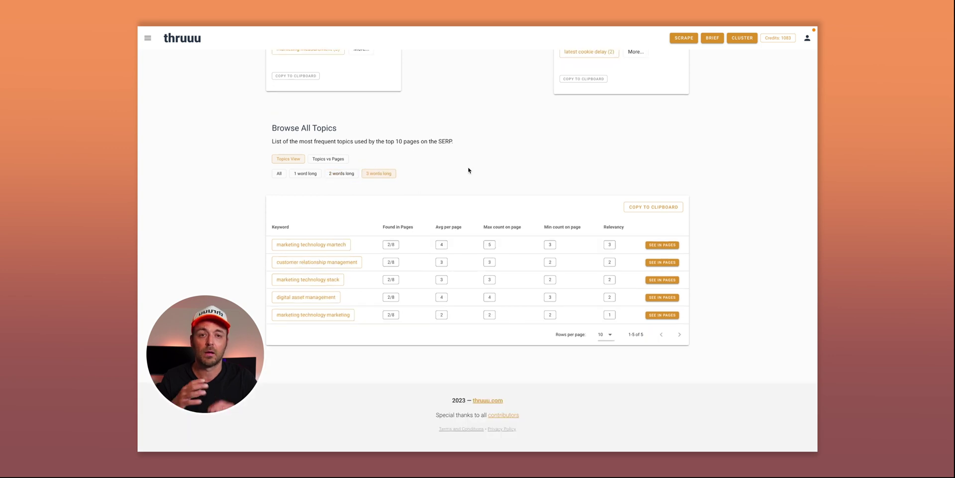
- Open the Outline view and examine the generated outline idea for the cluster
scroll(468, 170, up, 20)
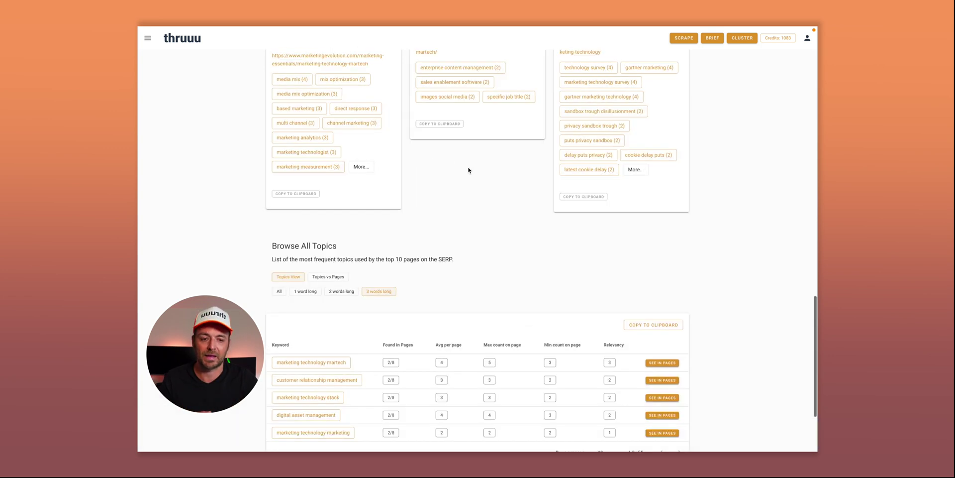
click(417, 128)
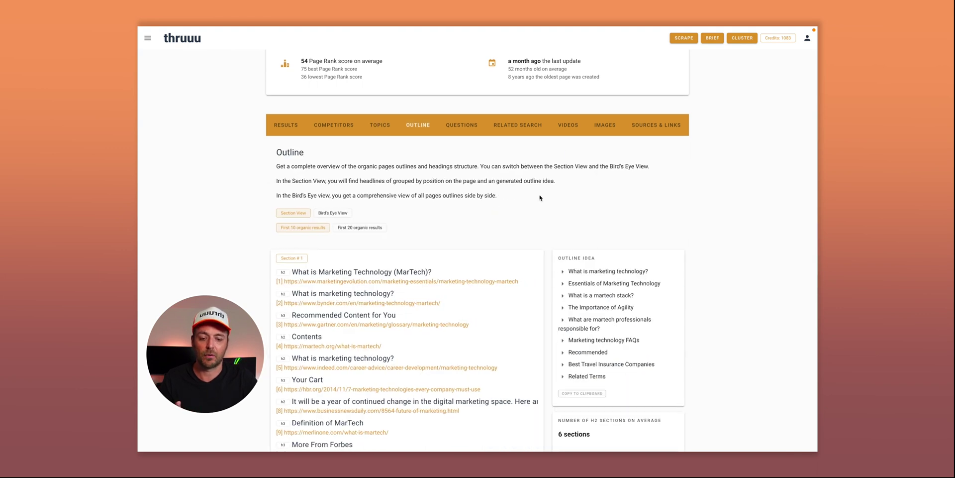
scroll(522, 209, down, 1)
drag(568, 224, 635, 334)
click(635, 335)
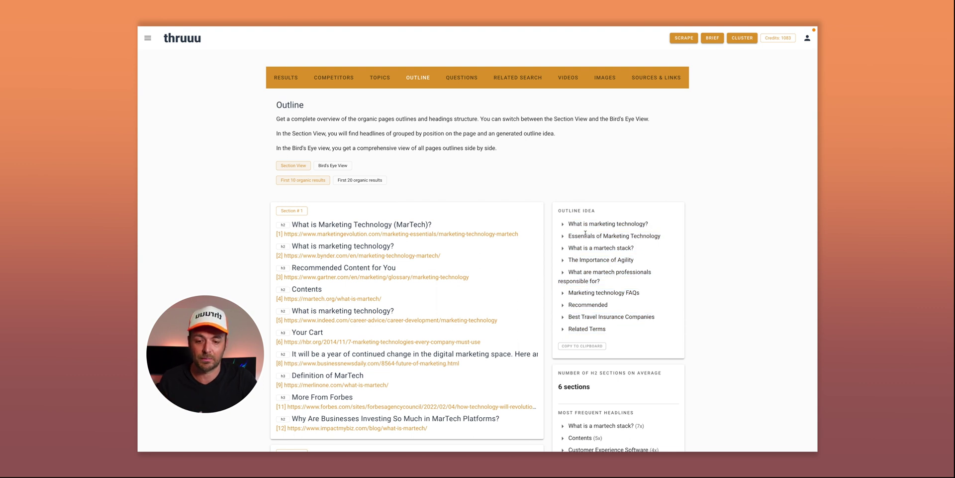
- Switch the outline to the Bird's Eye View to compare the pages' headings side by side
scroll(585, 233, down, 1)
scroll(418, 157, up, 1)
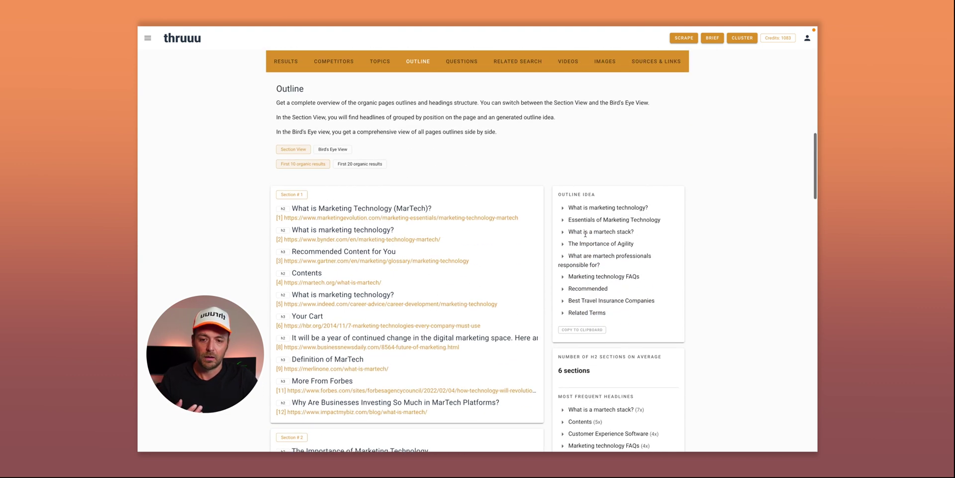
click(332, 149)
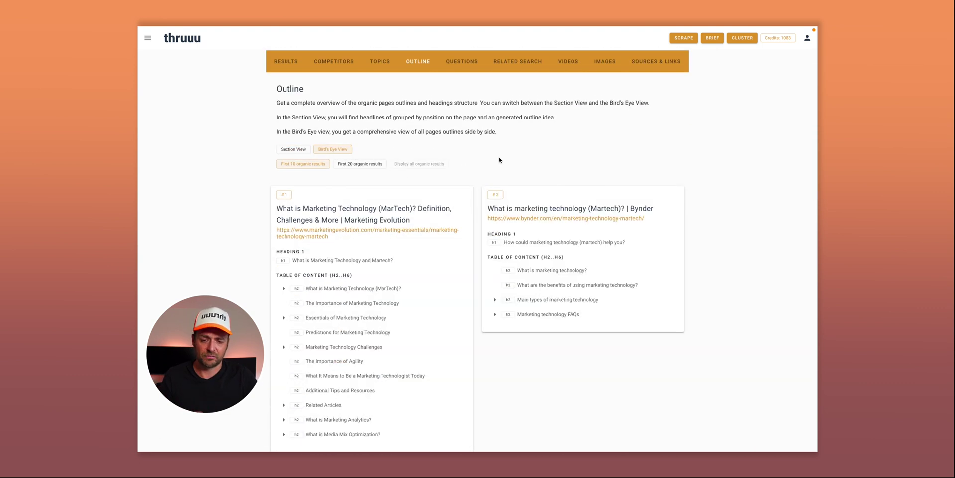
- Examine the heading outlines of the first 10 organic results in the Bird's Eye View
scroll(500, 160, down, 8)
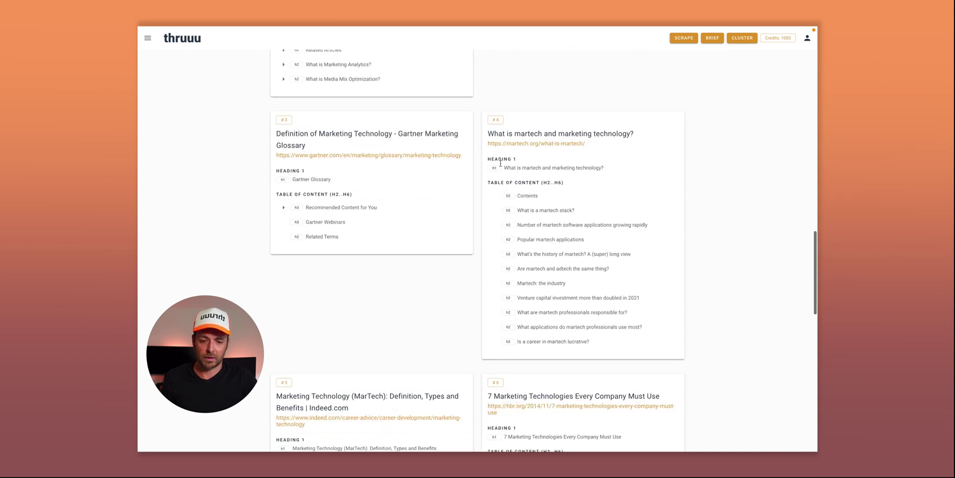
scroll(516, 227, down, 2)
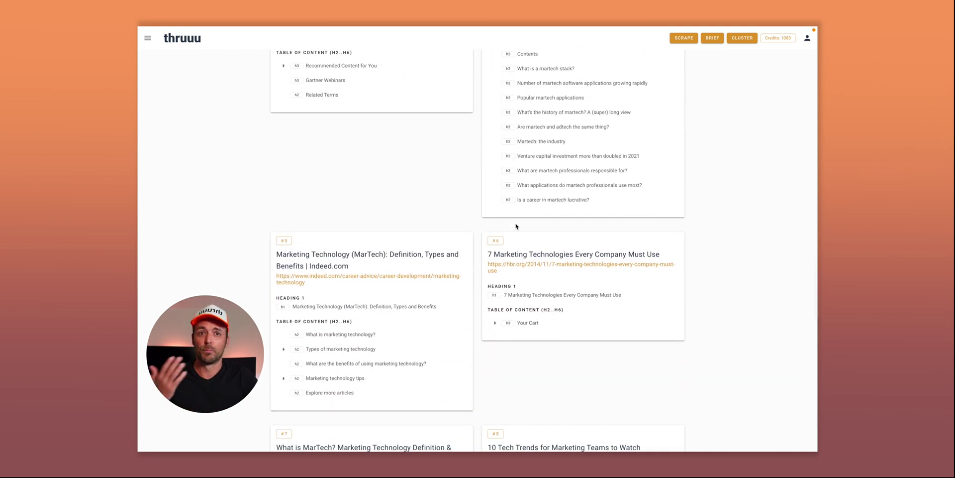
scroll(516, 226, down, 2)
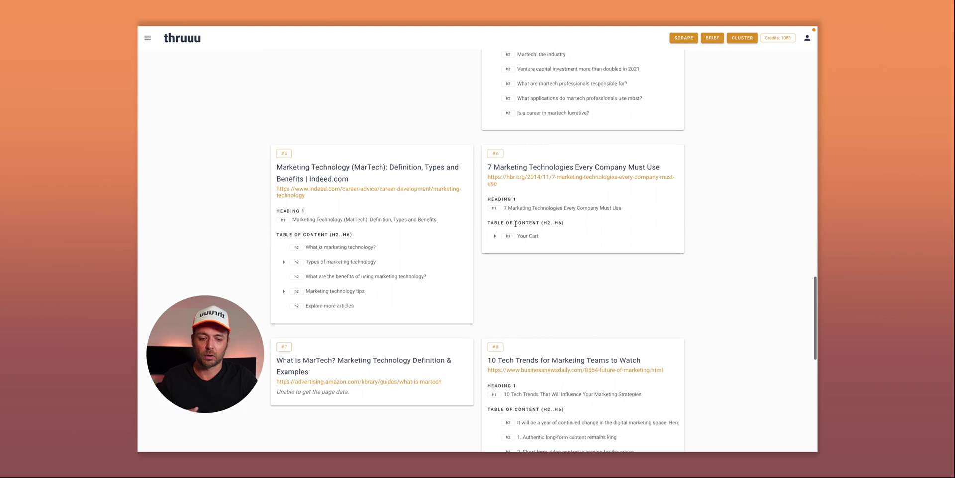
scroll(516, 224, down, 1)
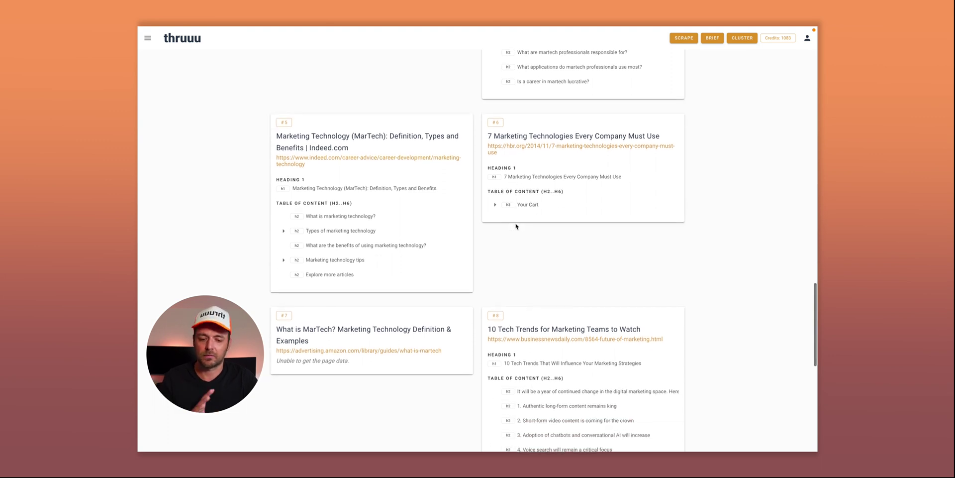
scroll(516, 227, up, 10)
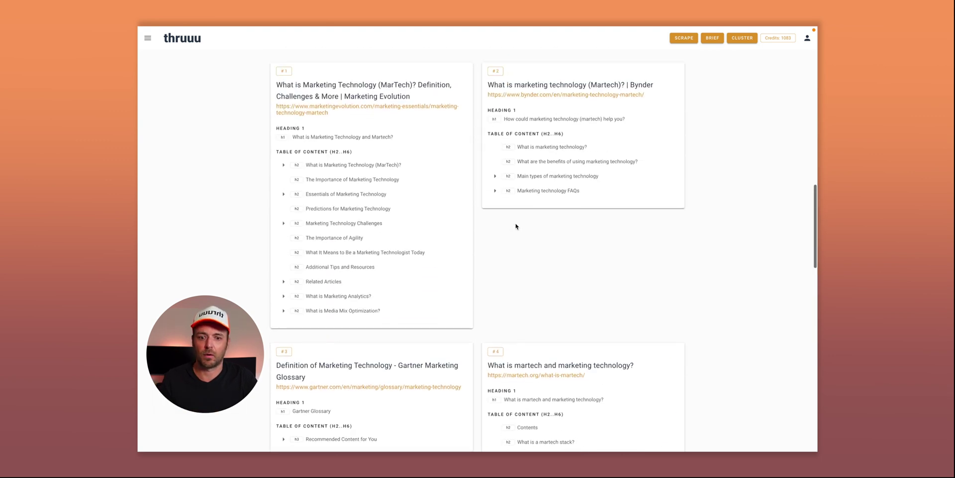
scroll(516, 226, up, 5)
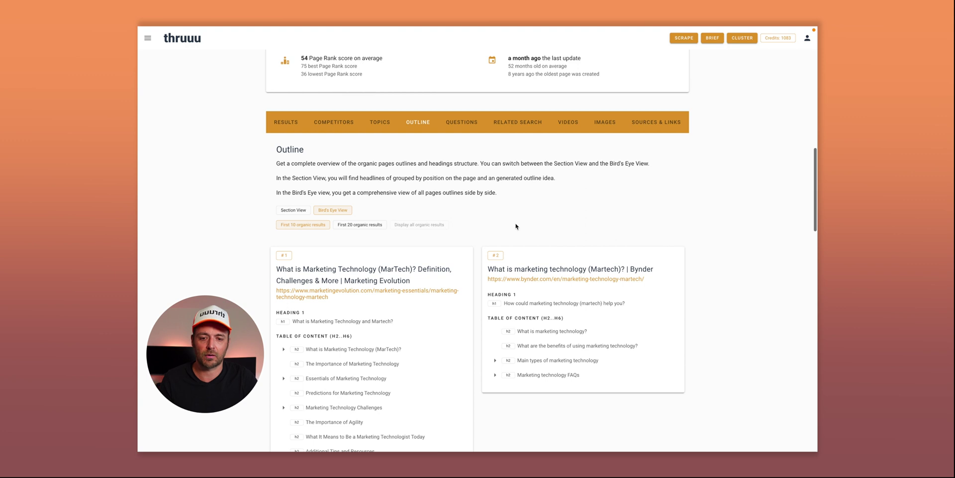
- Open the Questions view and read through the People Also Asked questions from the SERP
click(463, 124)
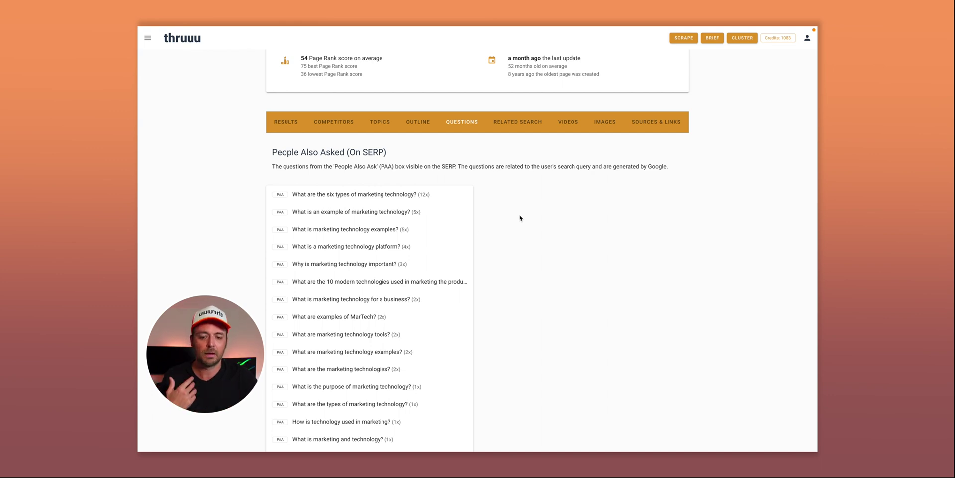
scroll(472, 229, down, 3)
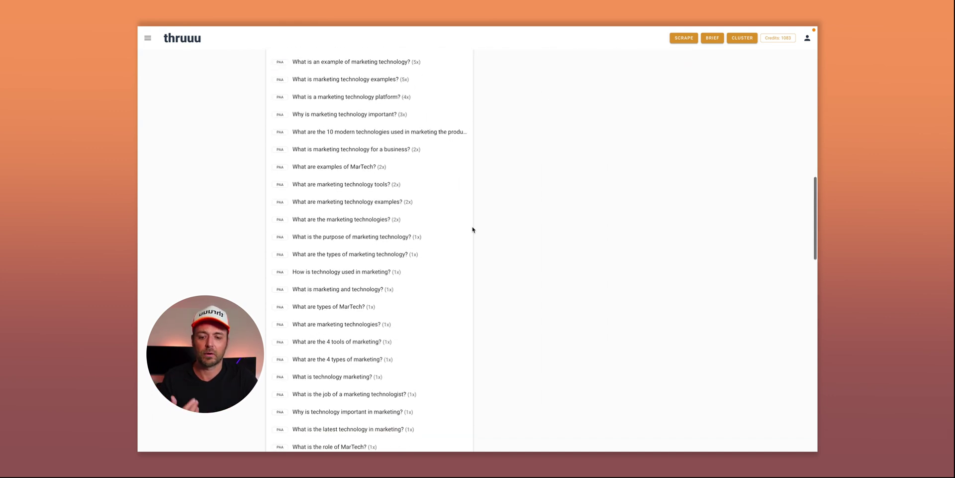
scroll(454, 241, down, 1)
scroll(454, 244, down, 3)
scroll(454, 243, down, 4)
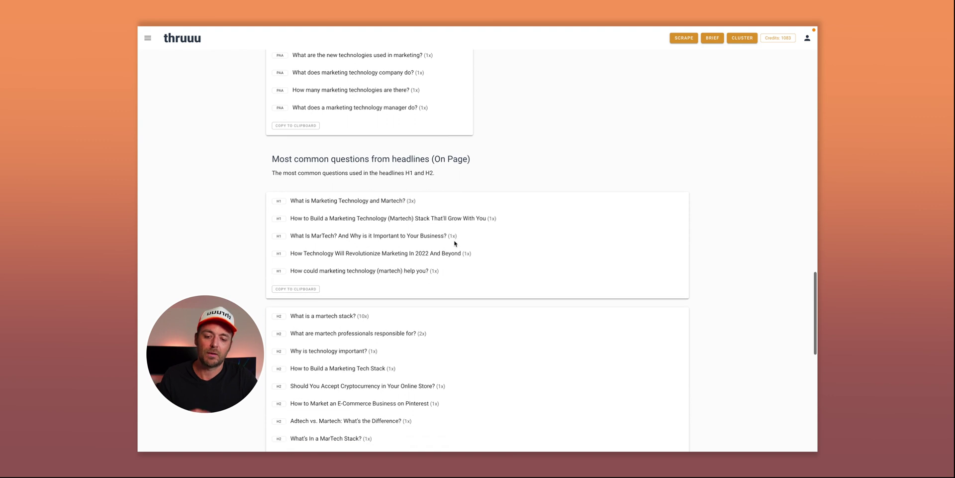
- Examine the most common H1 and H2 headline questions, the blog comment questions and the FAQ Schema section
scroll(454, 243, down, 1)
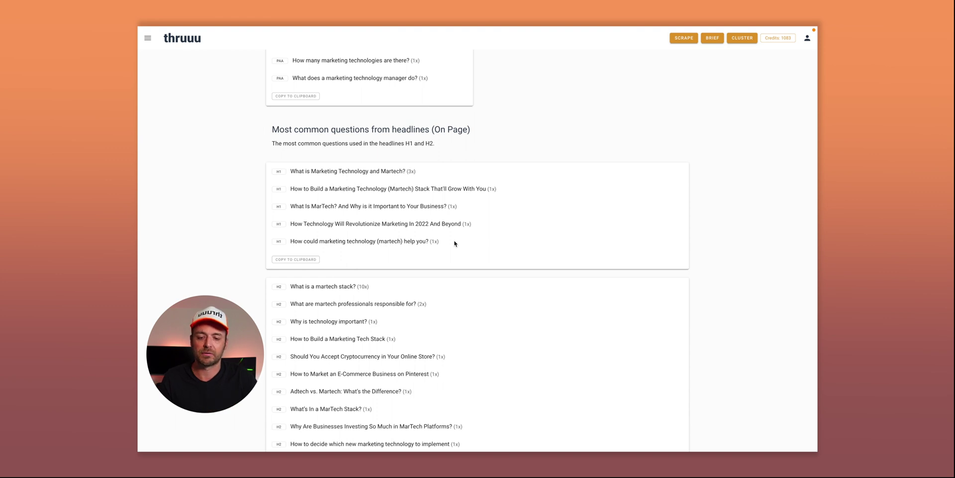
scroll(454, 243, down, 1)
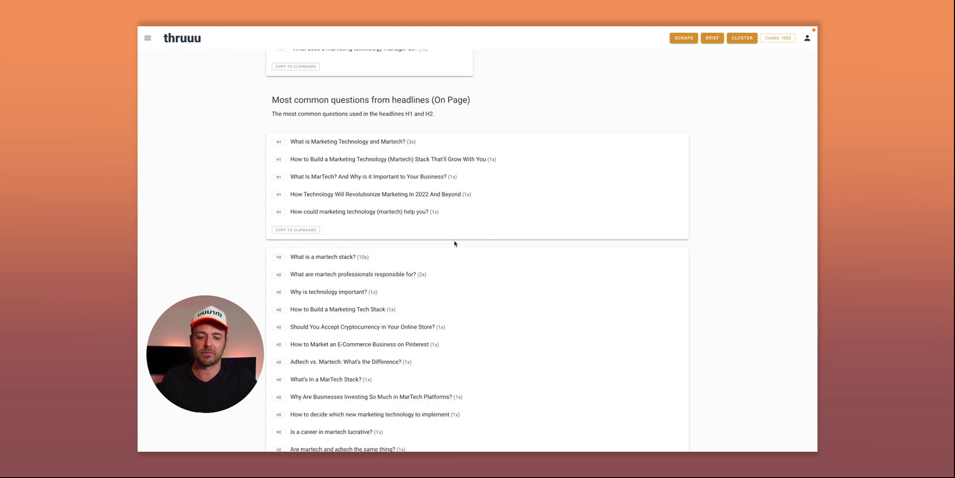
scroll(454, 243, down, 5)
scroll(454, 243, down, 2)
scroll(454, 243, down, 2)
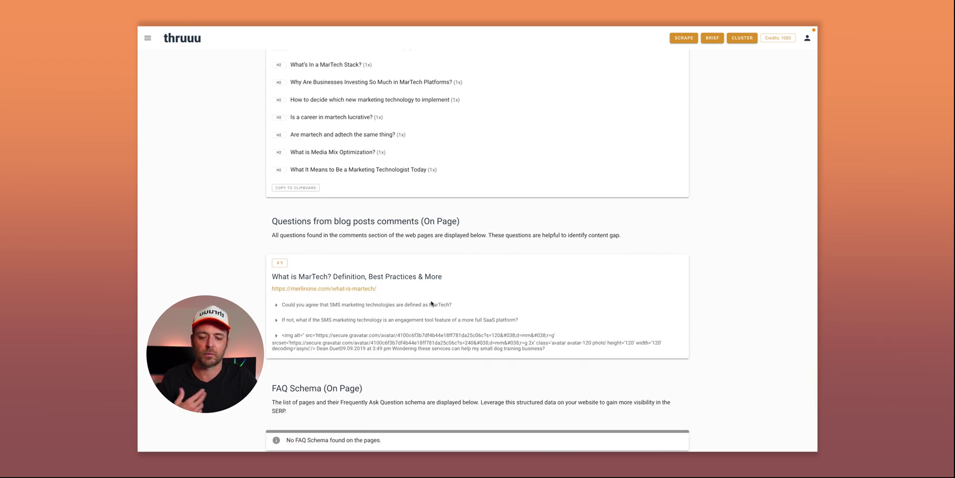
scroll(431, 304, down, 2)
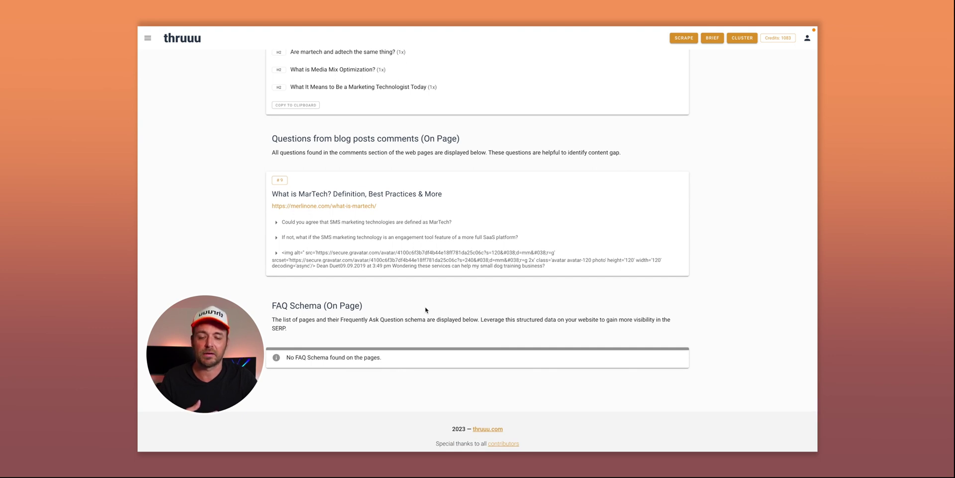
scroll(425, 310, up, 15)
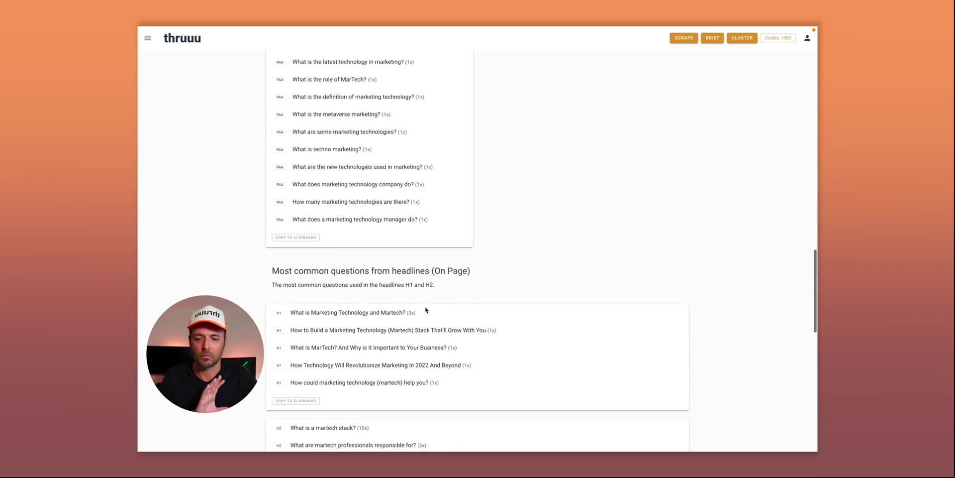
scroll(425, 309, up, 5)
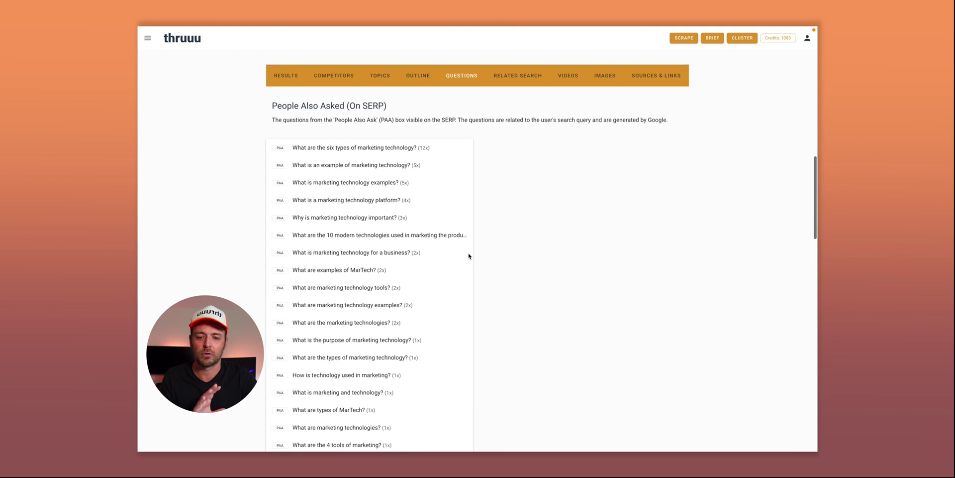
- Open the Related Search view and examine the top search suggestions, such as "6 types of marketing technology"
scroll(469, 256, up, 1)
click(506, 138)
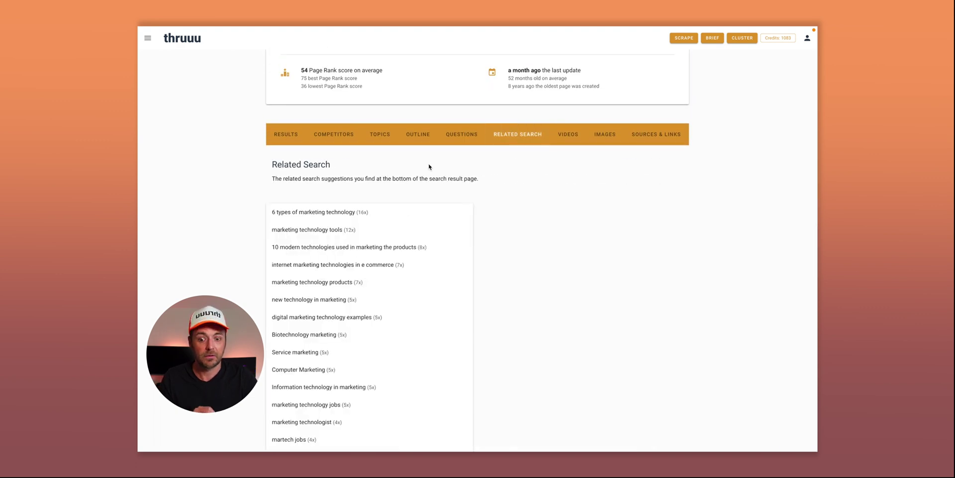
scroll(429, 167, down, 3)
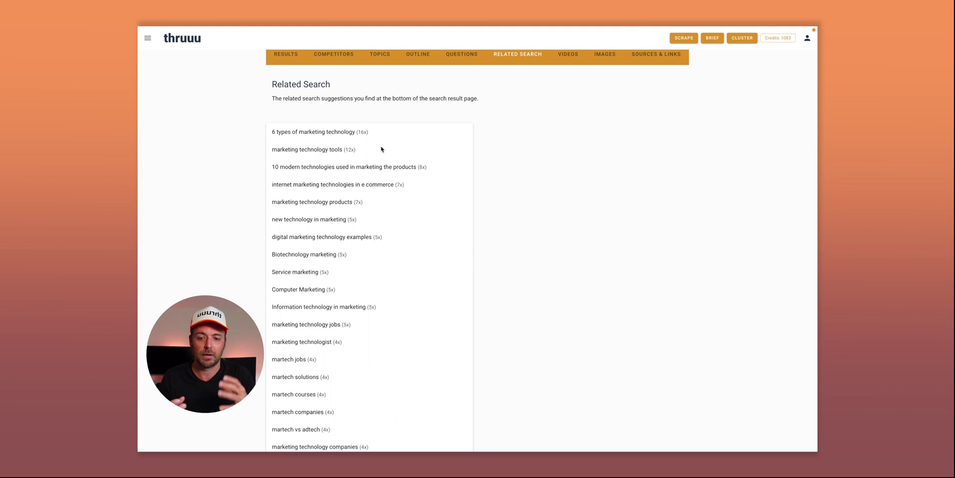
triple_click(299, 133)
click(413, 137)
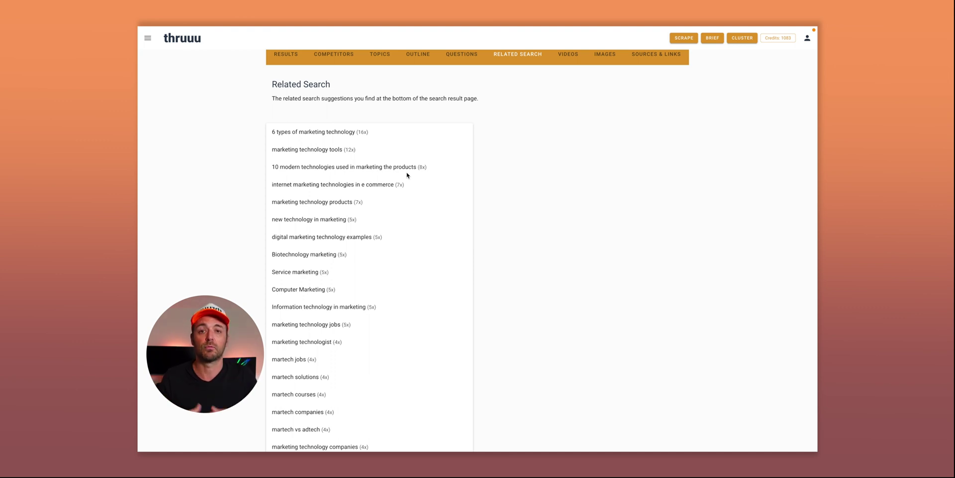
- Open the Videos view and look over the on-page videos used by the ranking pages
scroll(407, 175, up, 1)
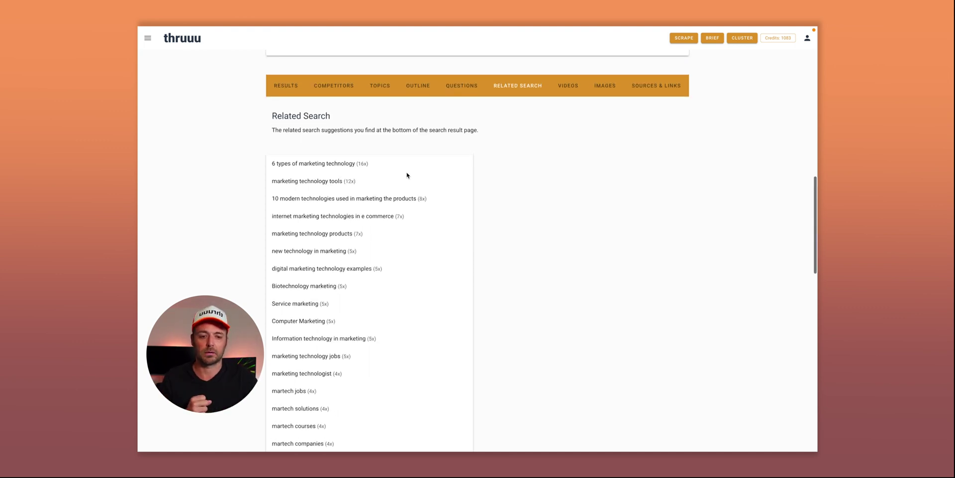
click(564, 87)
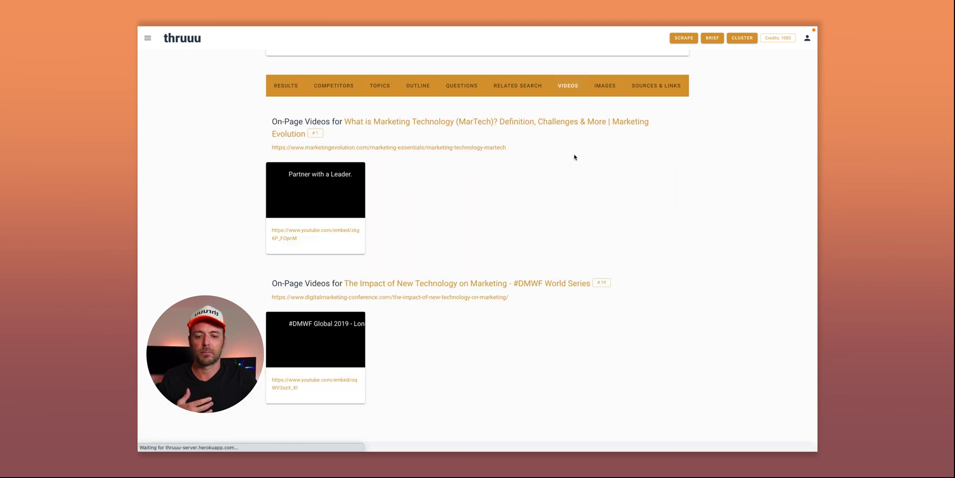
scroll(574, 157, down, 2)
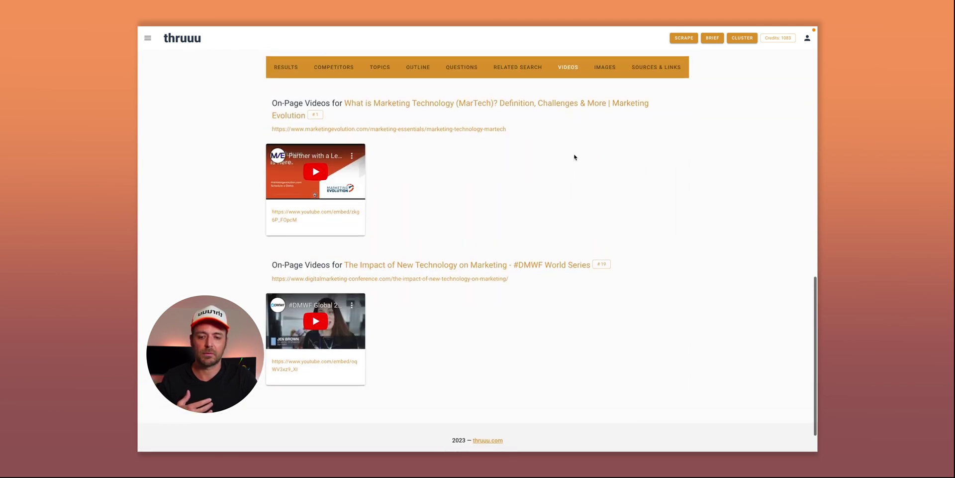
- Open the Images view and browse the on-page images of the ranking pages
click(606, 70)
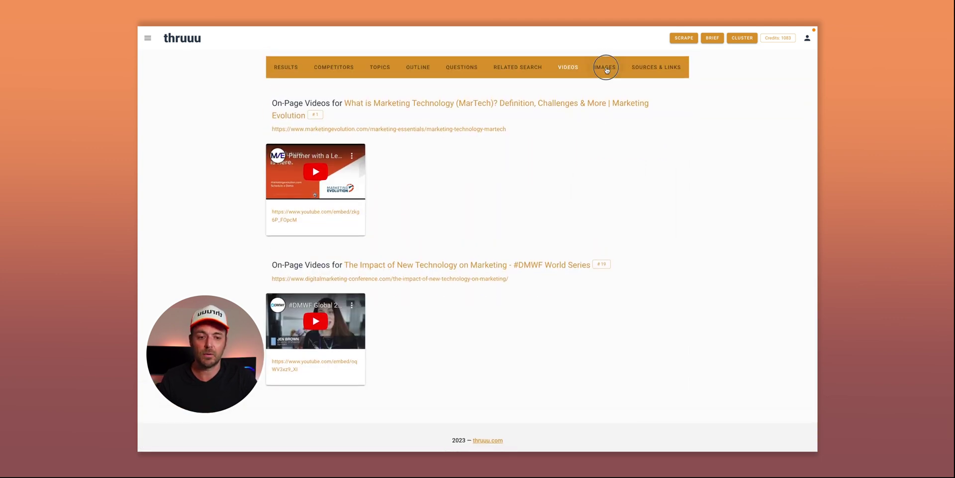
scroll(682, 132, down, 12)
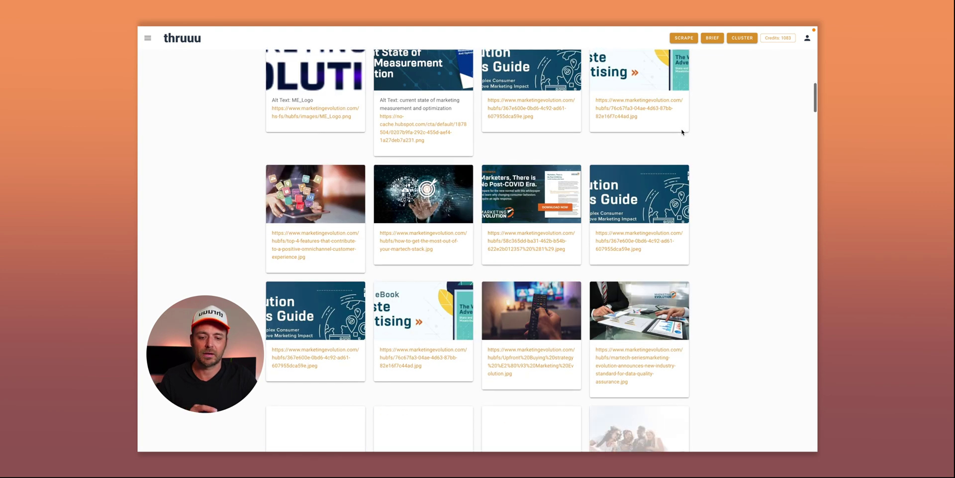
scroll(682, 132, down, 10)
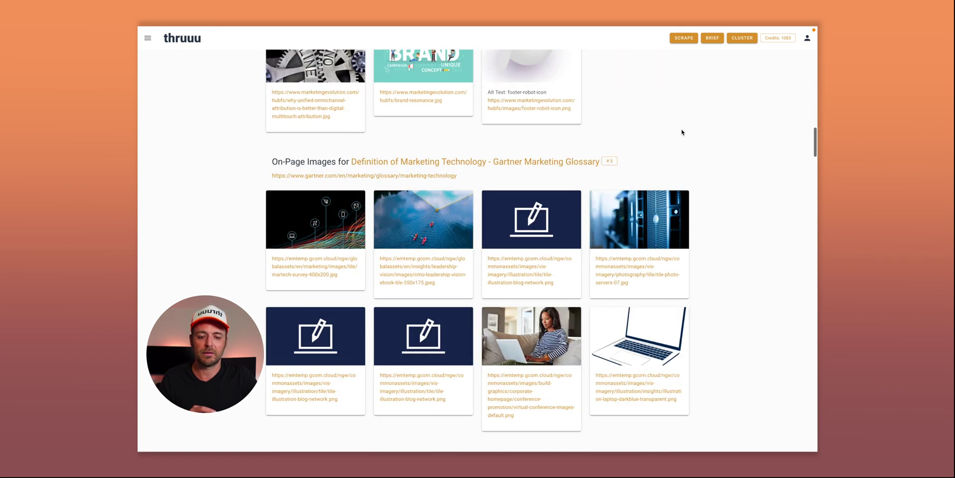
scroll(682, 132, up, 20)
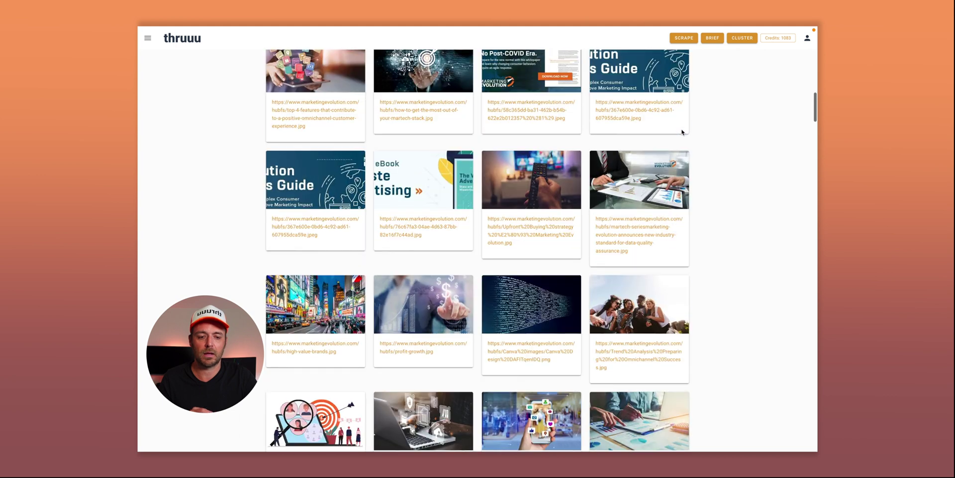
- Open the Sources & Links view and examine the most cited domains and the top 5 cited sources
scroll(669, 176, down, 1)
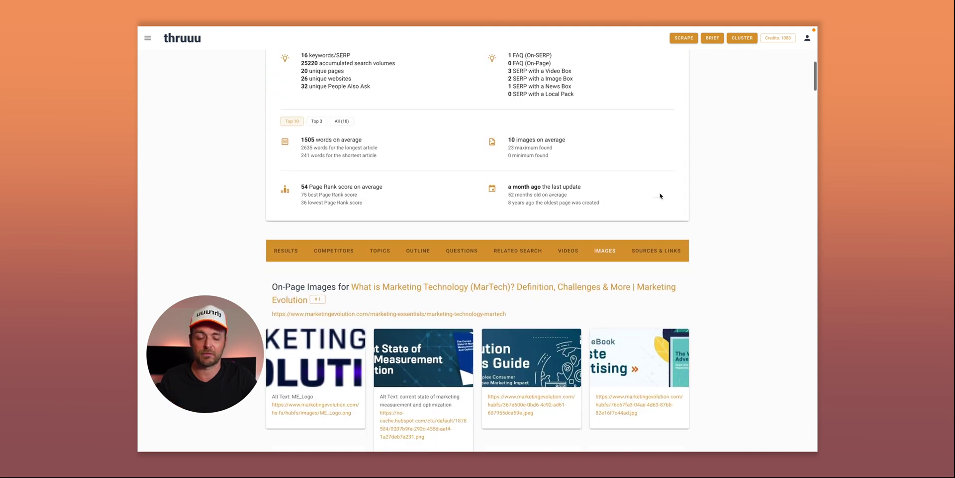
click(652, 222)
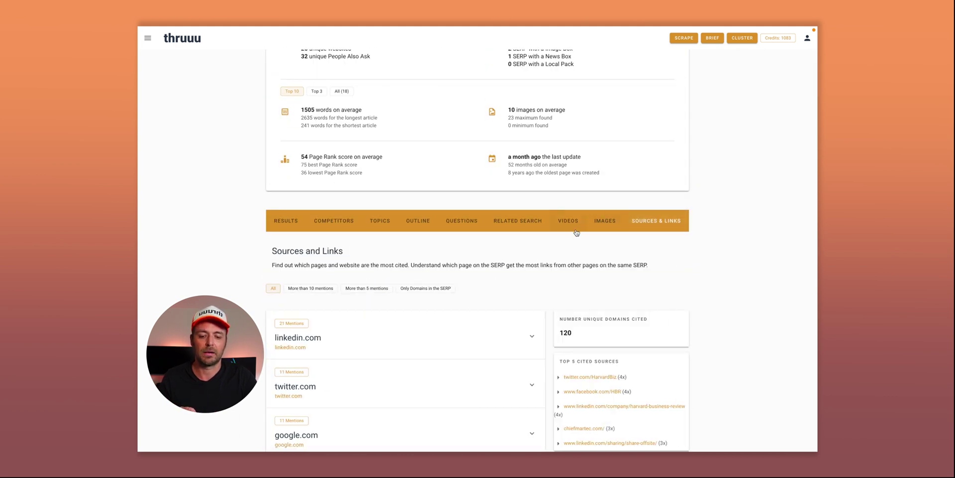
scroll(576, 233, down, 1)
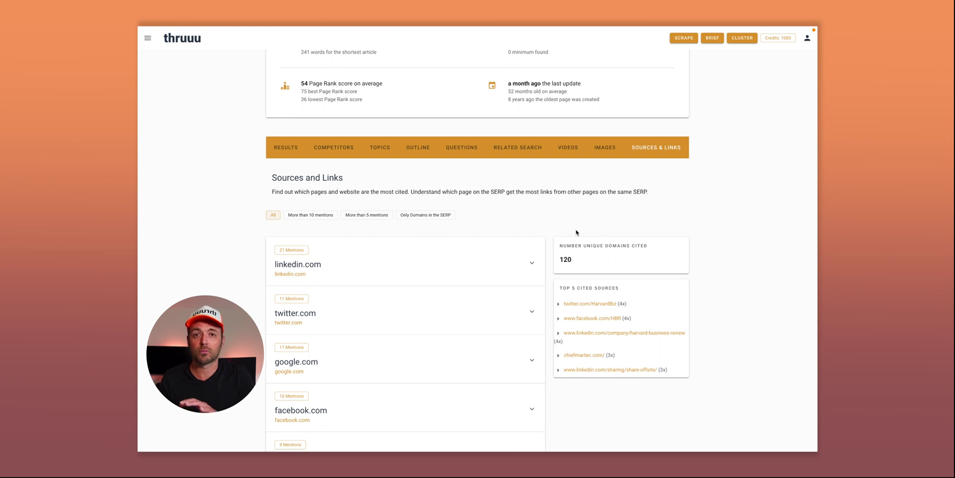
scroll(576, 233, down, 1)
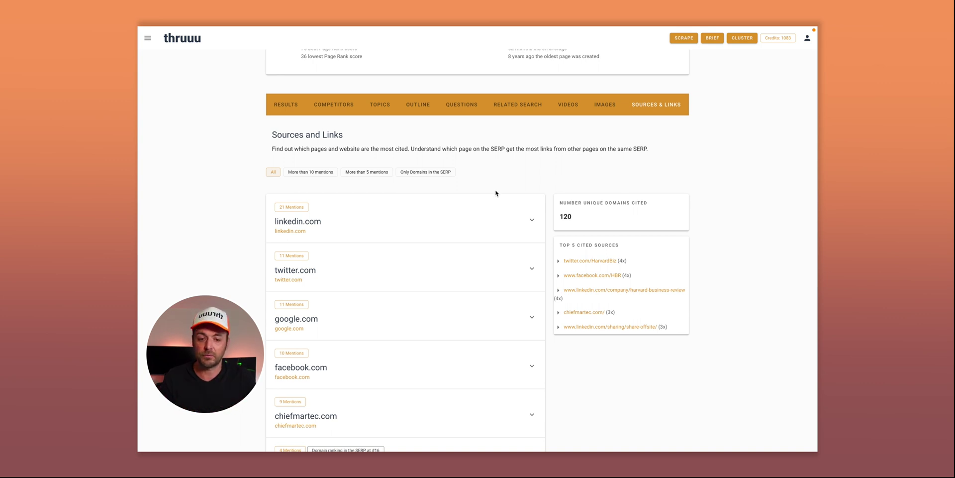
- Open the content brief for the marketing technology cluster and review the fields of its Writer Directive block
scroll(496, 193, up, 15)
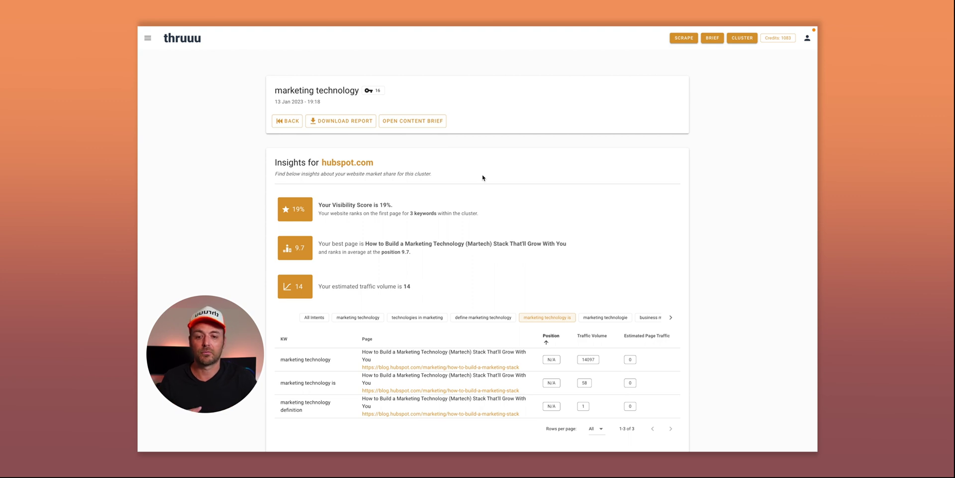
click(419, 124)
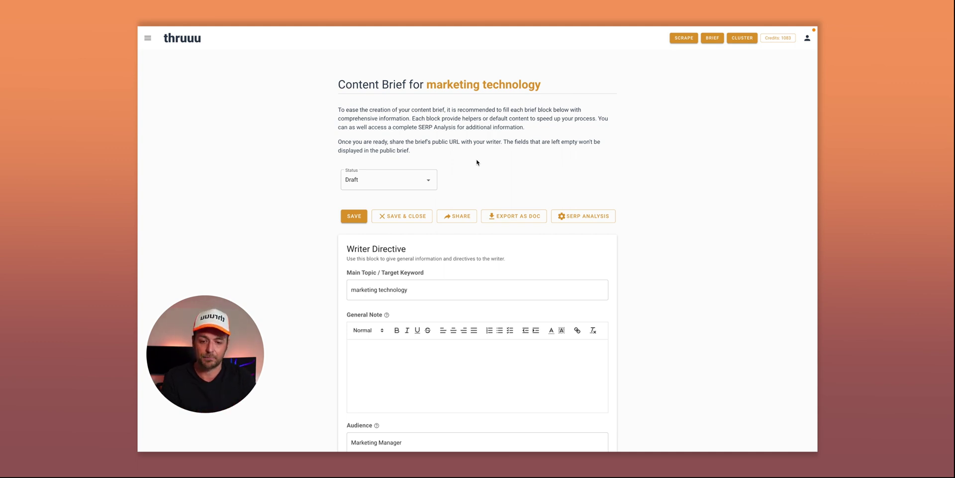
scroll(477, 162, down, 1)
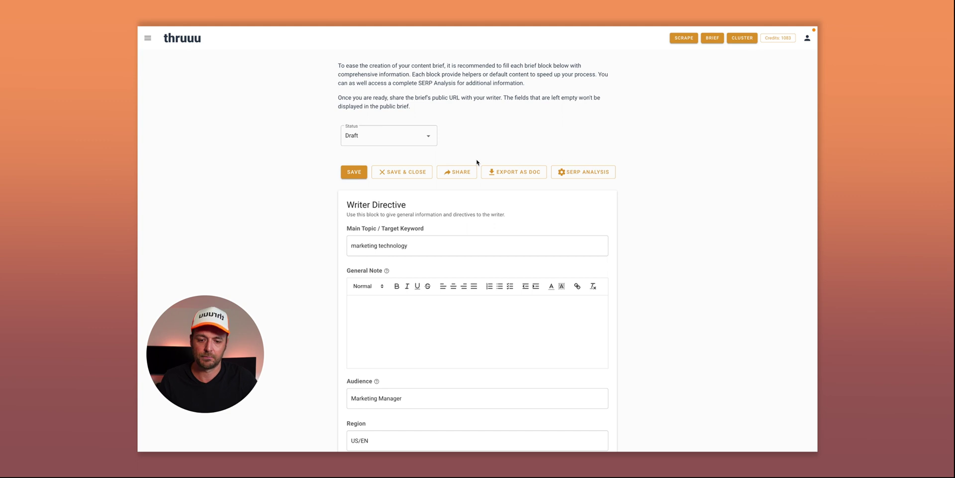
scroll(476, 162, down, 1)
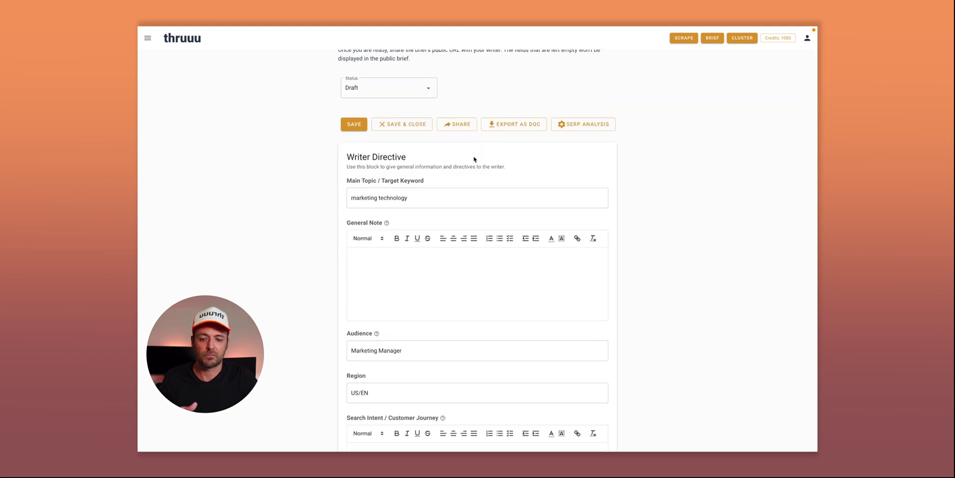
scroll(474, 159, down, 1)
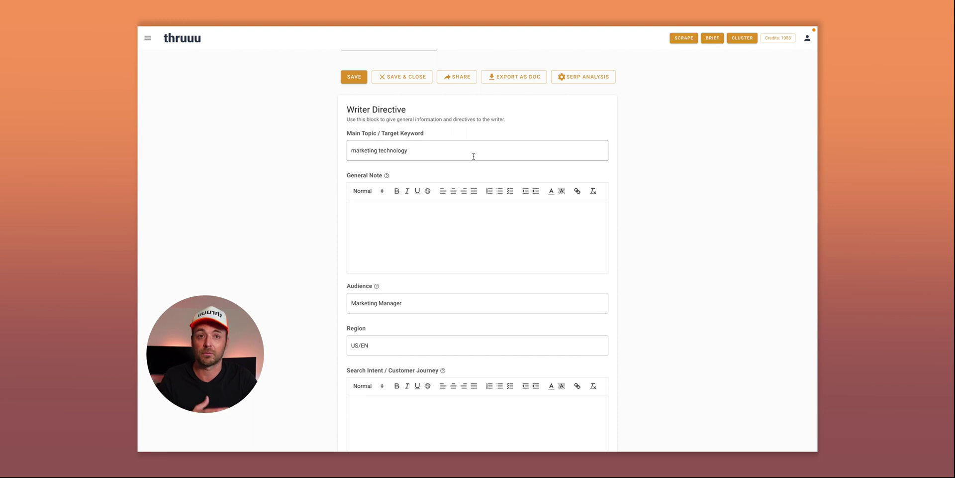
scroll(474, 156, down, 2)
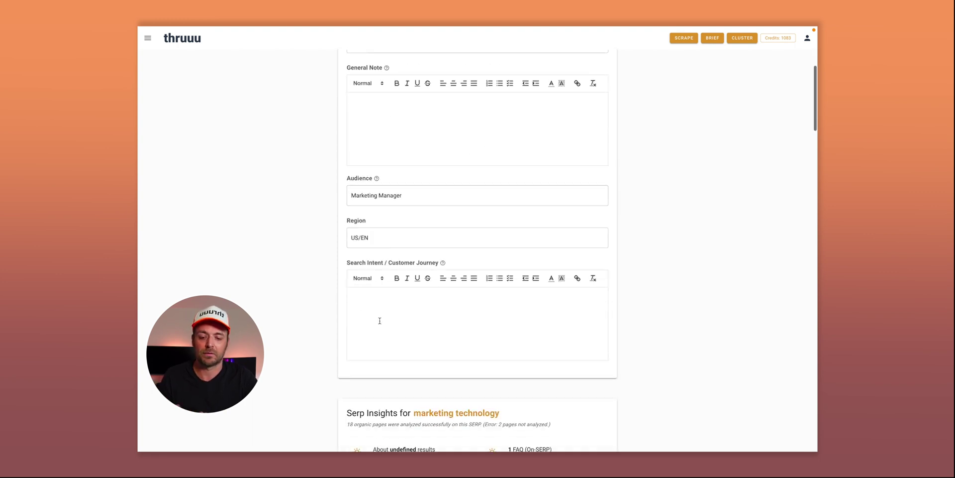
- Review the Serp Insights and Competitors Analysis blocks of the marketing technology brief
scroll(471, 303, down, 5)
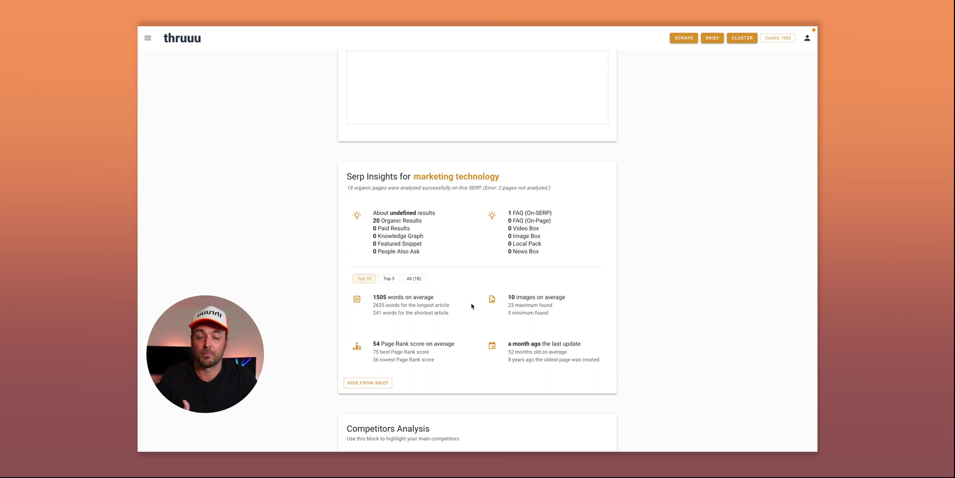
scroll(472, 305, down, 1)
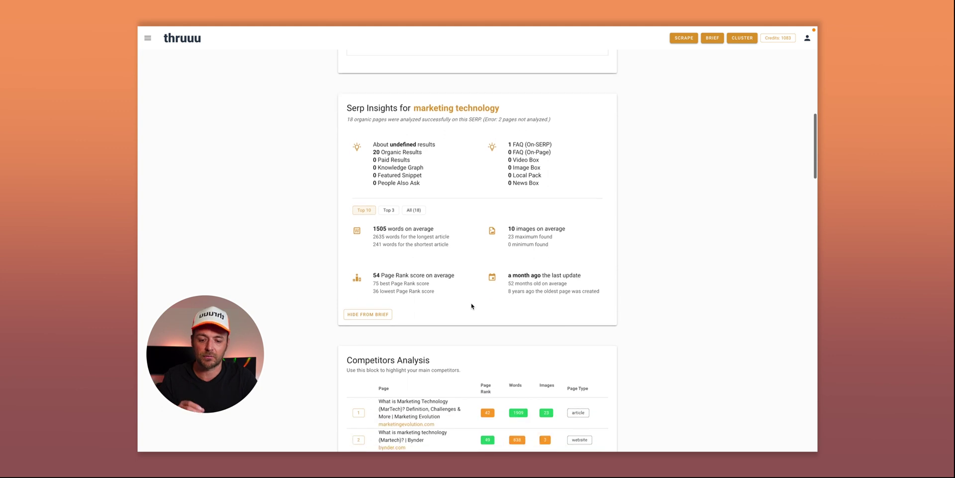
scroll(472, 305, down, 6)
scroll(479, 252, down, 7)
scroll(478, 253, down, 1)
- Set the article title to "What is Marketing Technology?" by shortening the first-ranked page's meta title from the title examples
click(419, 206)
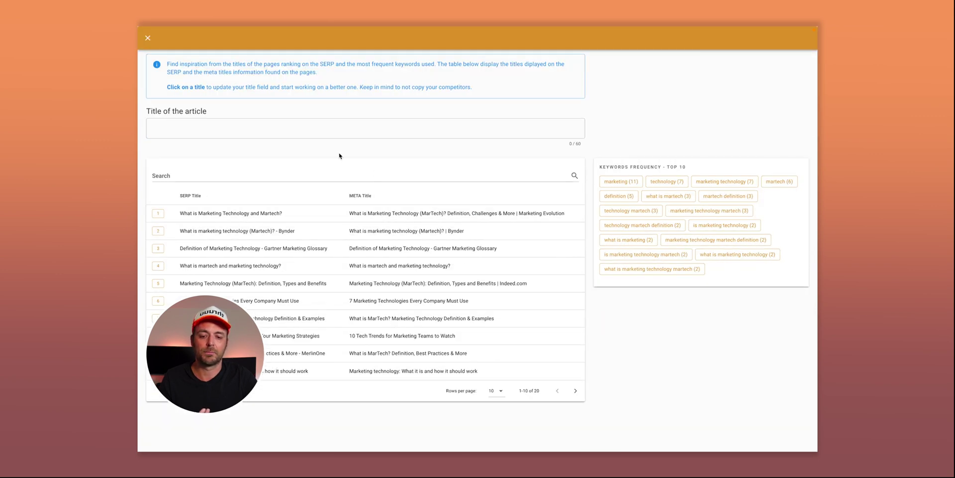
click(378, 213)
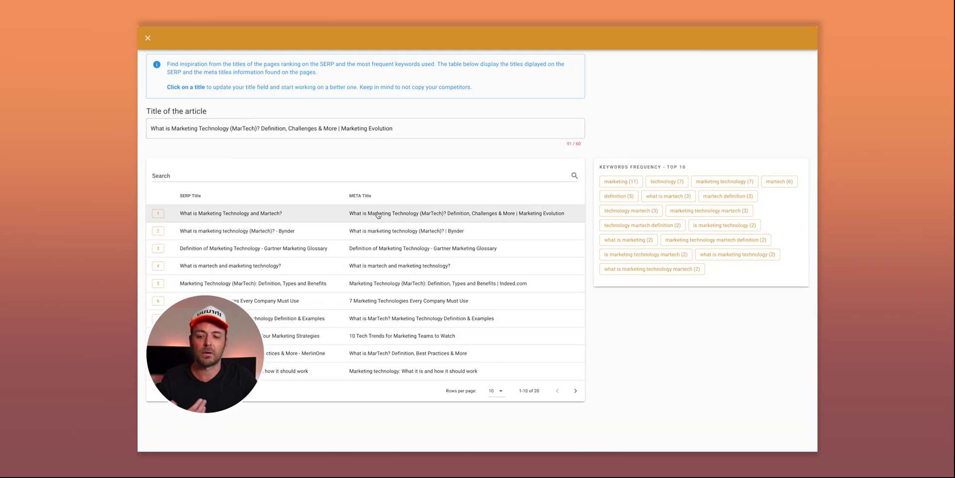
click(229, 128)
key(shift+End)
key(BackSpace)
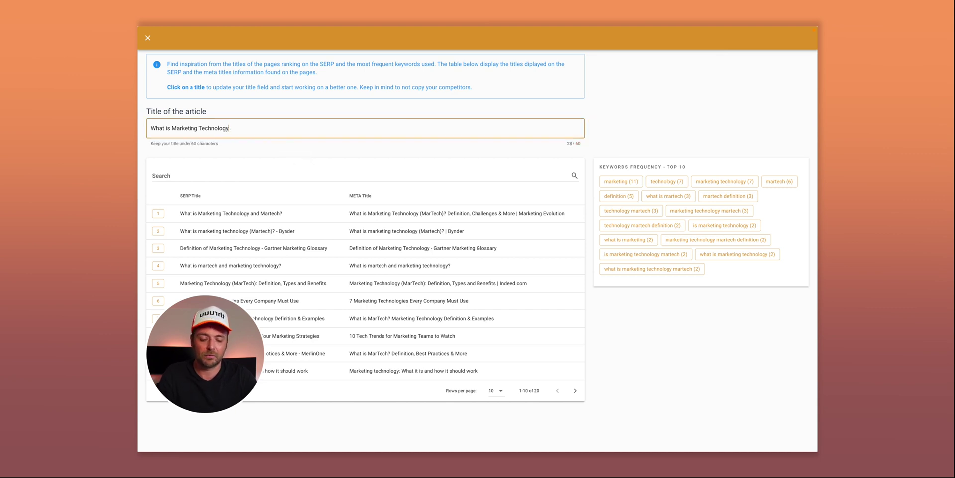
click(148, 38)
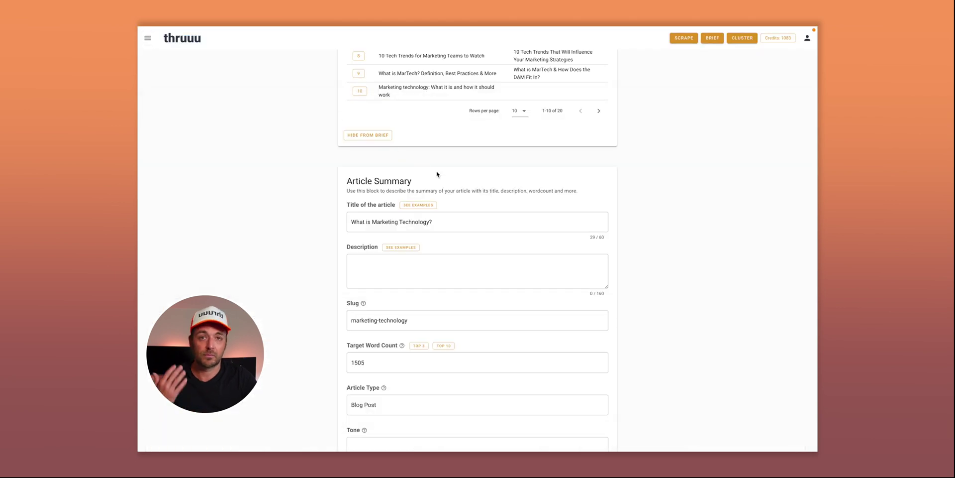
- Look over the rest of the Article Summary and the suggested headings in the Outline block
scroll(465, 182, down, 1)
scroll(465, 183, down, 5)
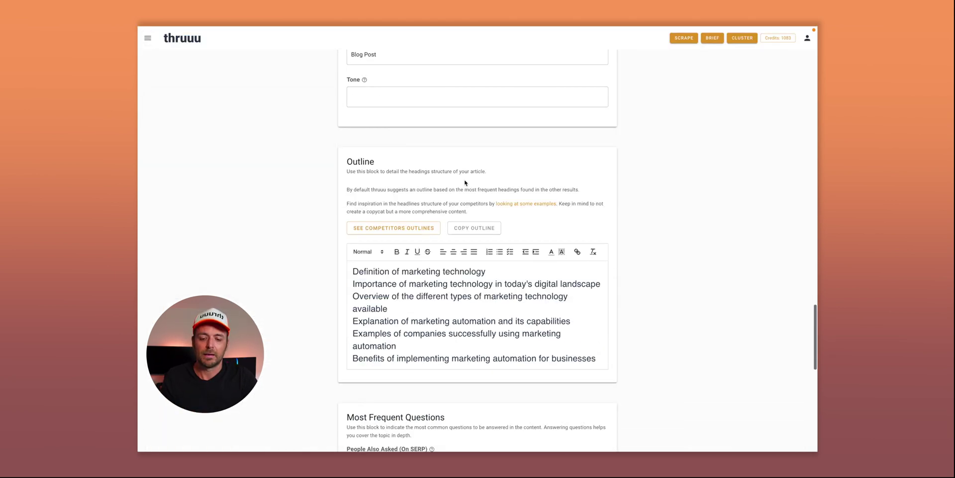
drag(355, 242, 423, 279)
click(423, 279)
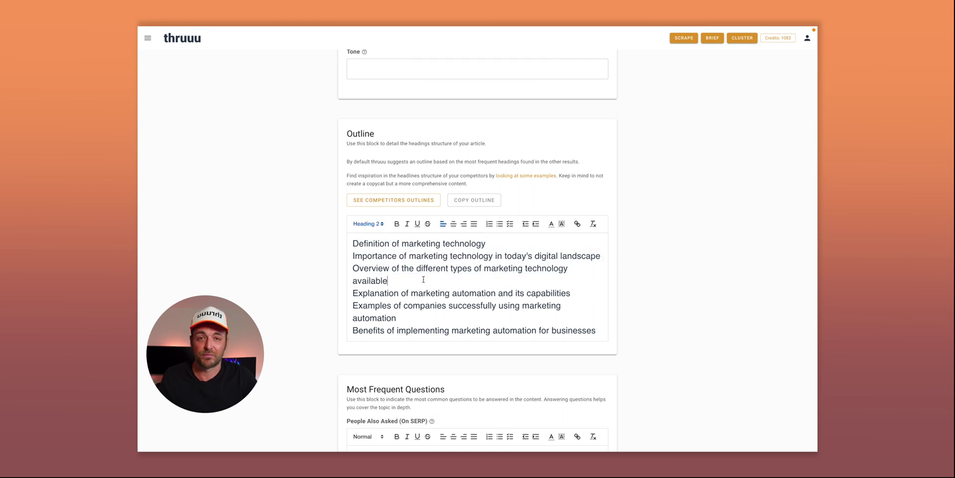
- Append "Difference Between MarTech and AdTech", "The Importance of Marketing Technology" and "Essentials of Marketing Technology" to the outline from the first competitor's headings
click(412, 201)
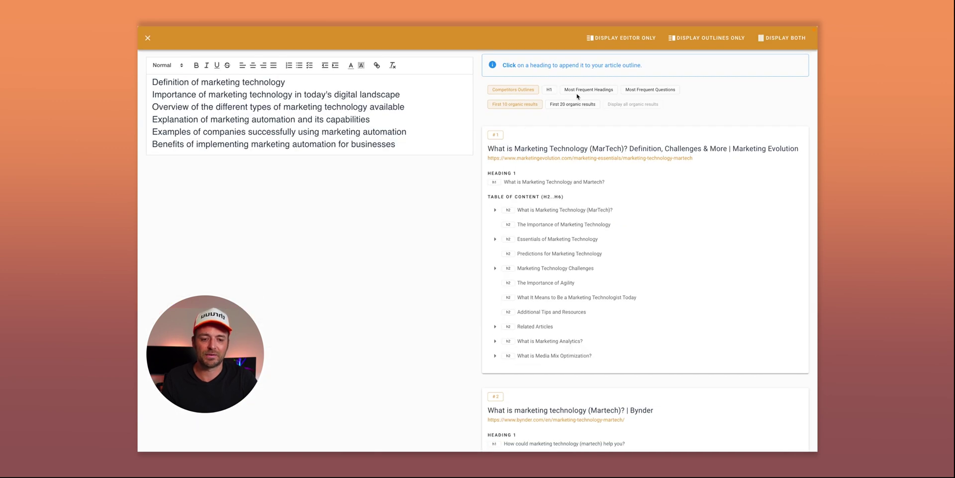
click(494, 210)
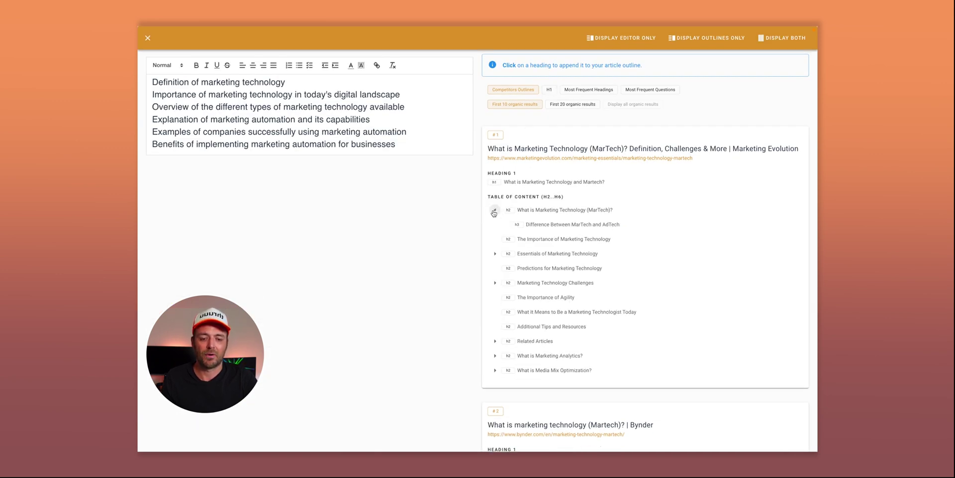
click(517, 225)
click(509, 240)
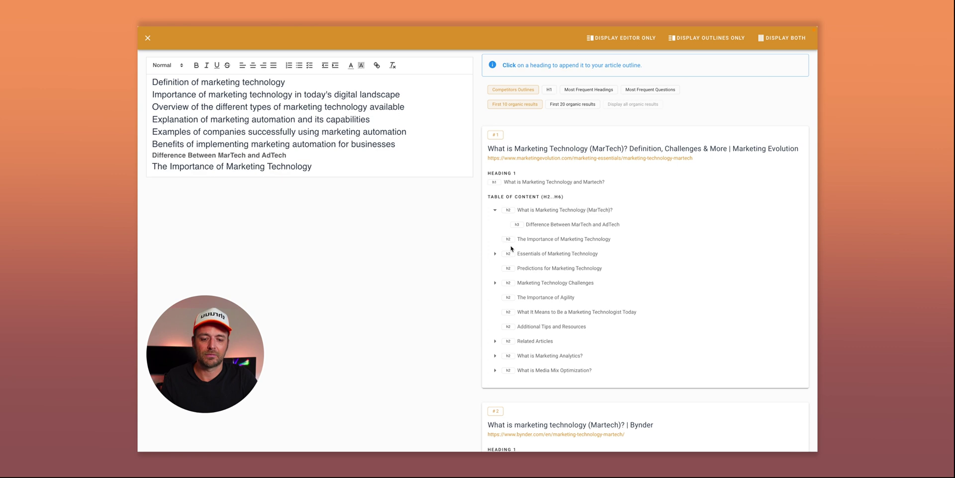
click(517, 254)
- Browse the competitors' H1s, most frequent headings and most frequent questions, and return to the brief
click(550, 90)
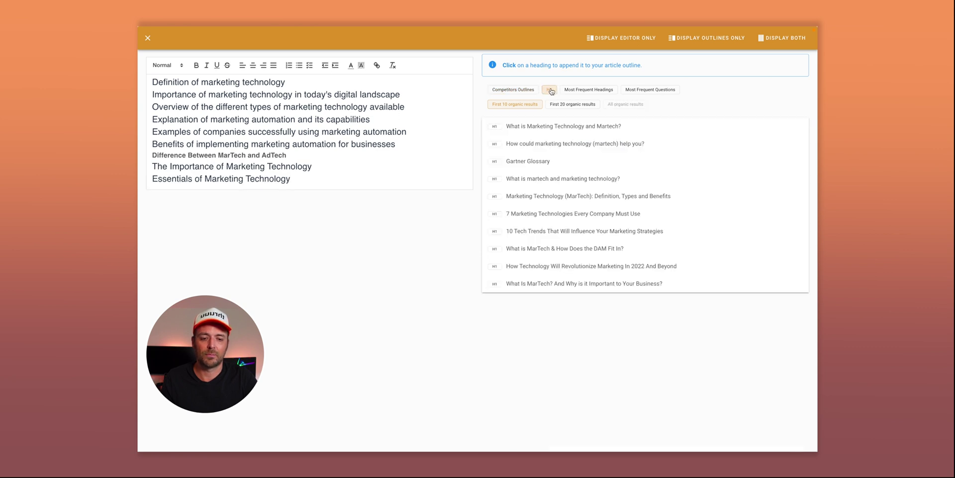
click(578, 92)
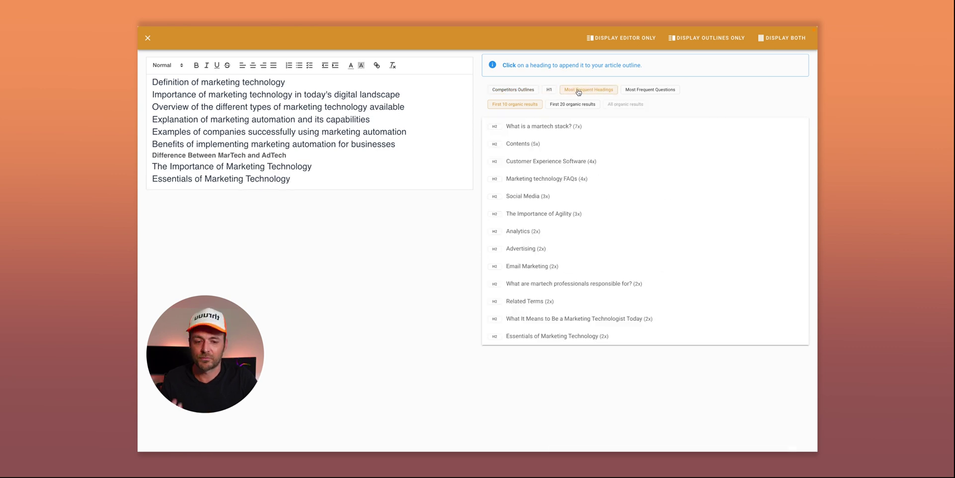
click(645, 90)
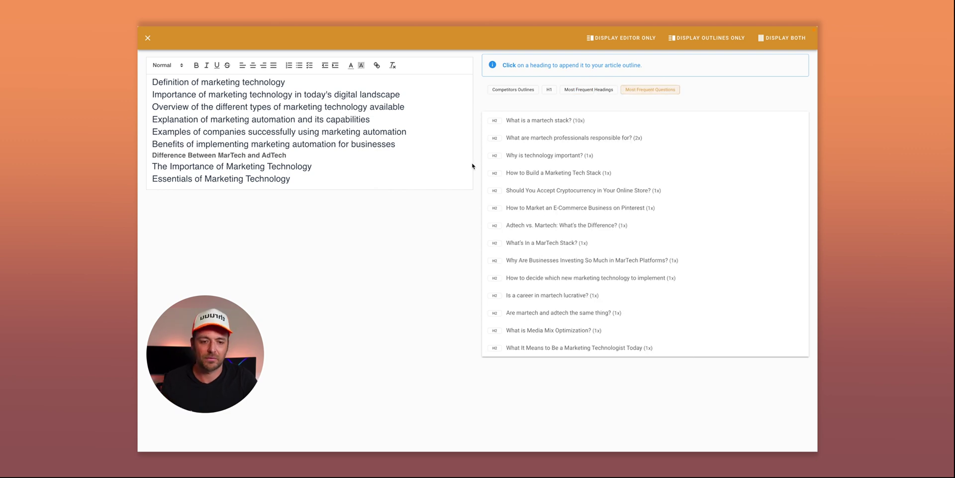
click(147, 40)
- Review the brief's Most Frequent Questions and Top Topics blocks and open the selection of additional topics
scroll(458, 191, down, 6)
scroll(458, 192, down, 4)
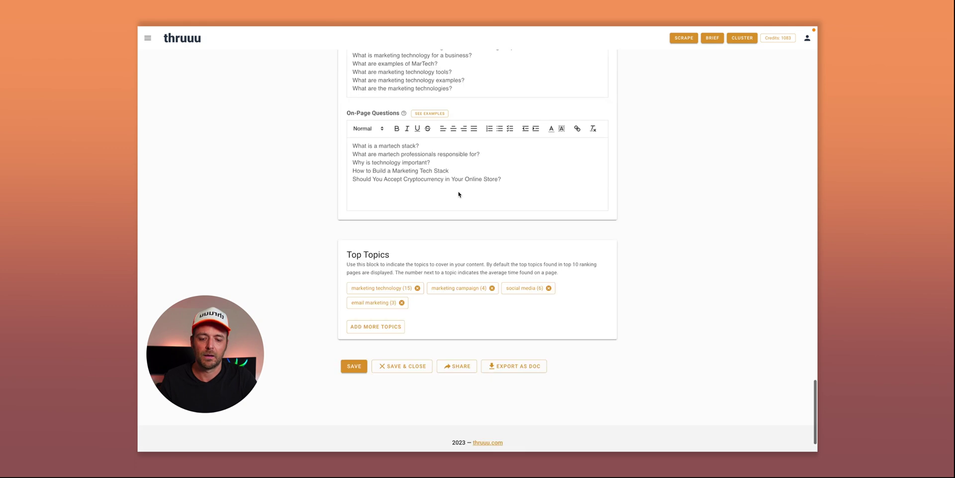
click(389, 324)
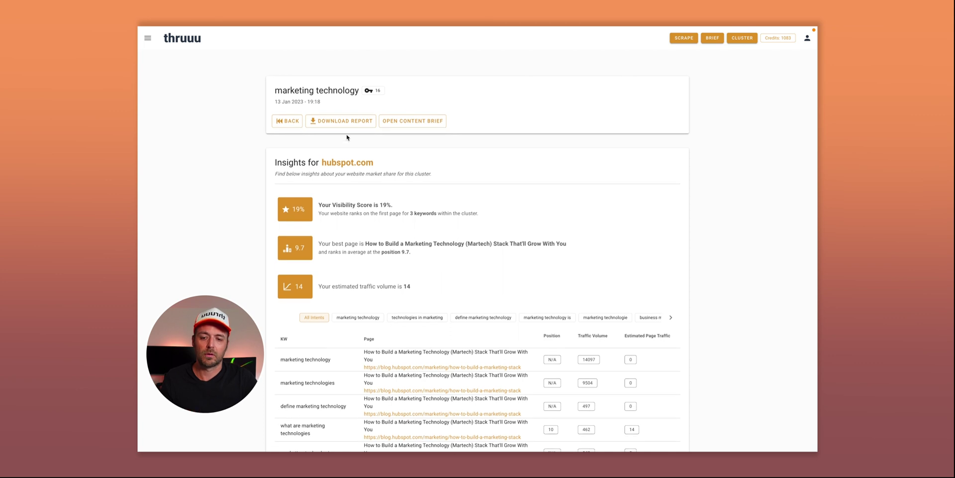
- Return from the marketing technology cluster to the martech report and view its list of content briefs
click(293, 123)
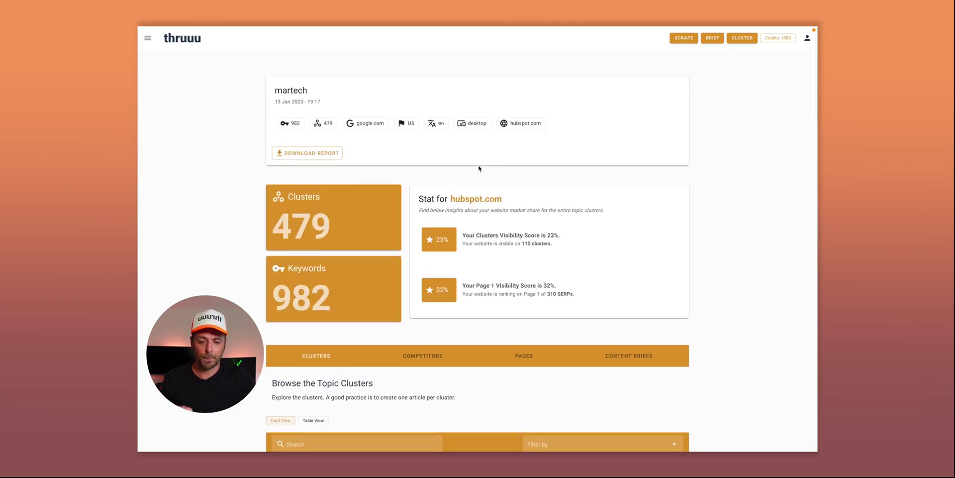
scroll(479, 168, down, 3)
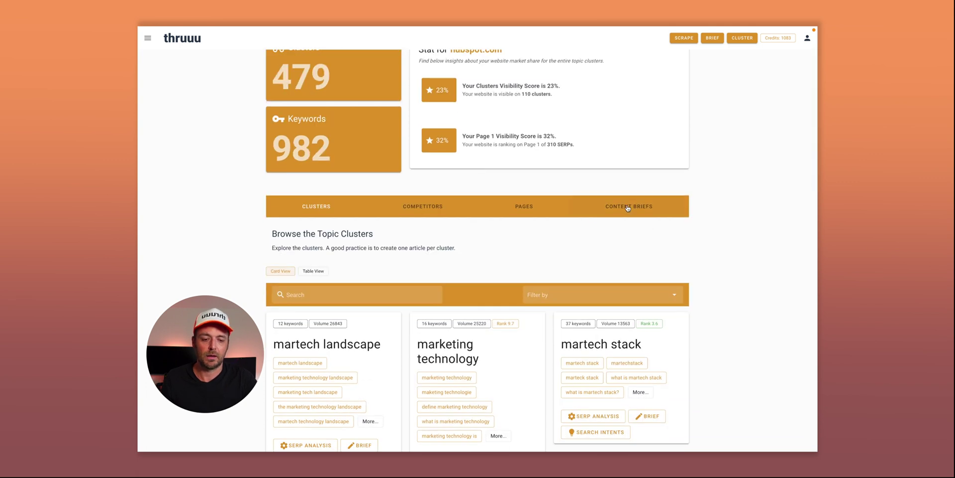
click(628, 207)
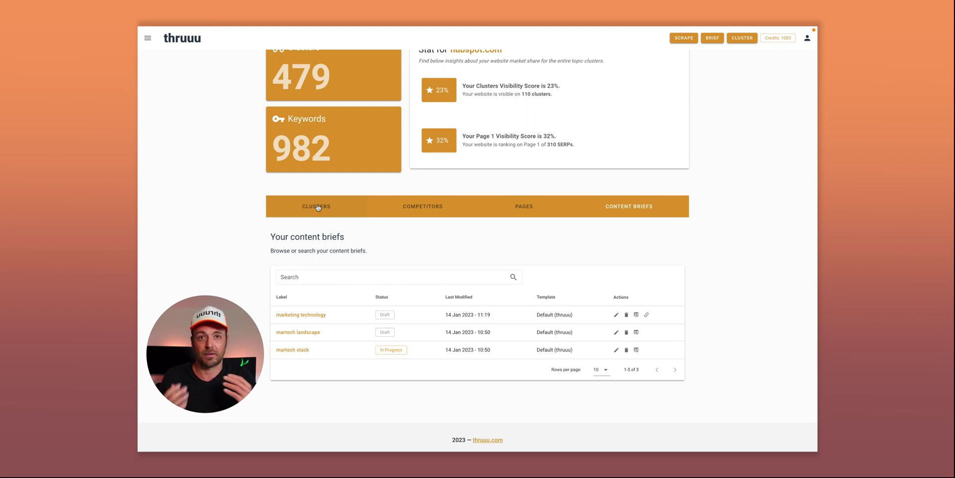
- Open the martech report's Competitors view and examine the page rank and visibility of the listed websites
click(421, 209)
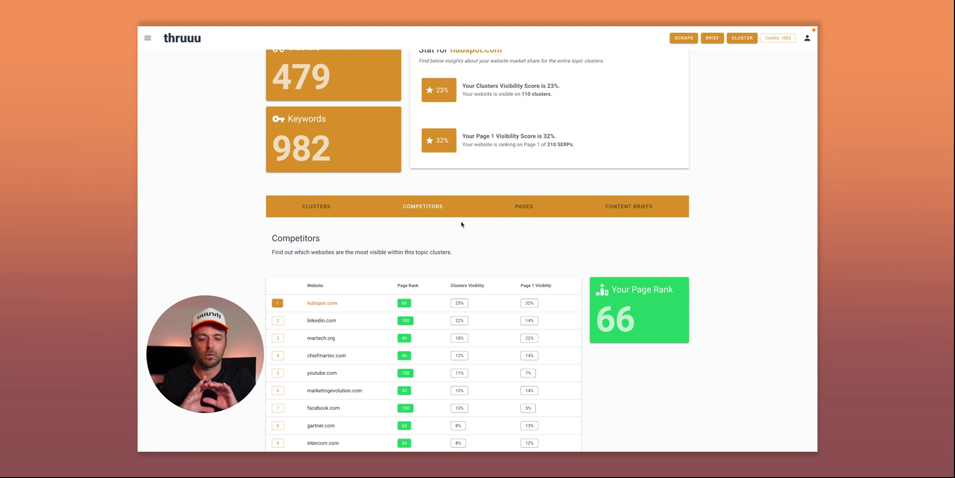
scroll(462, 224, down, 1)
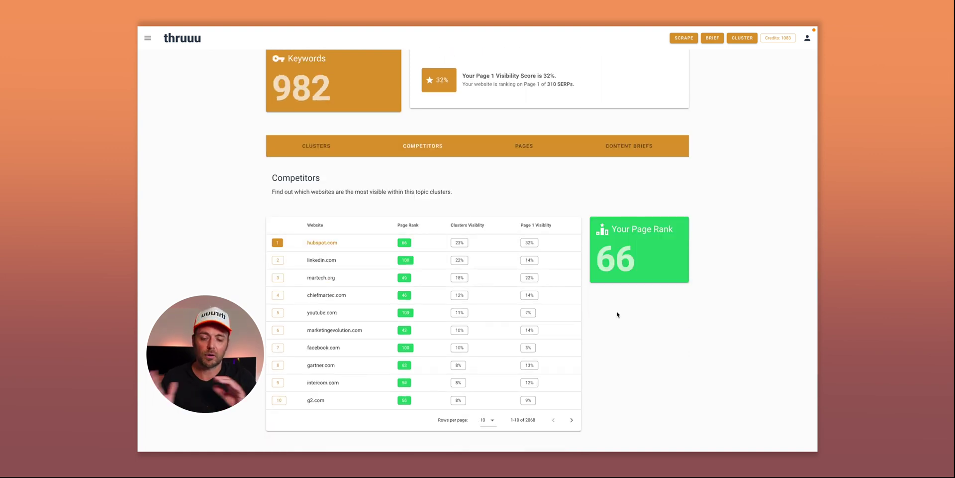
scroll(617, 314, down, 1)
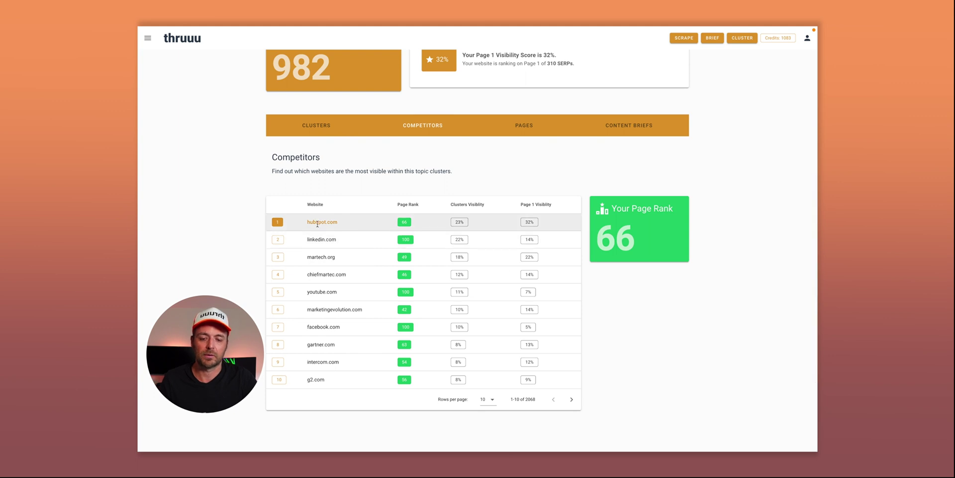